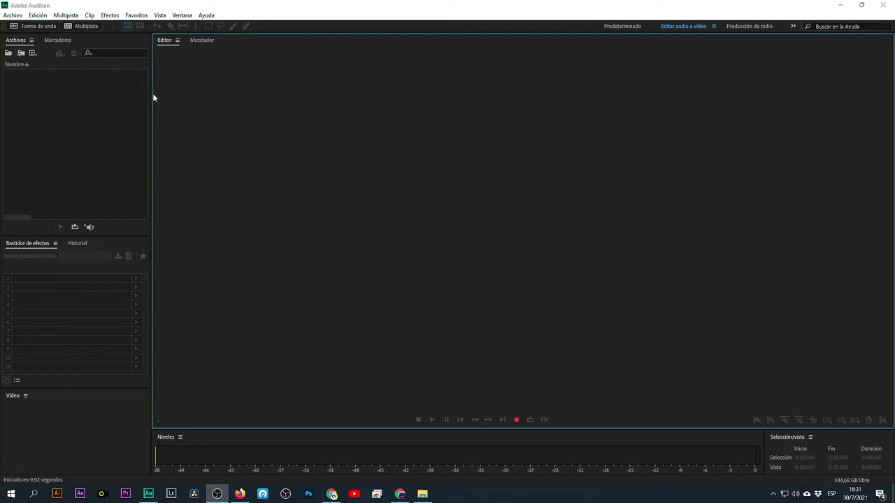
Step: Widen the Files, Effects Rack and Video panels slightly
{"action": "left_click_drag", "start_coordinate": [152, 96], "coordinate": [163, 97]}
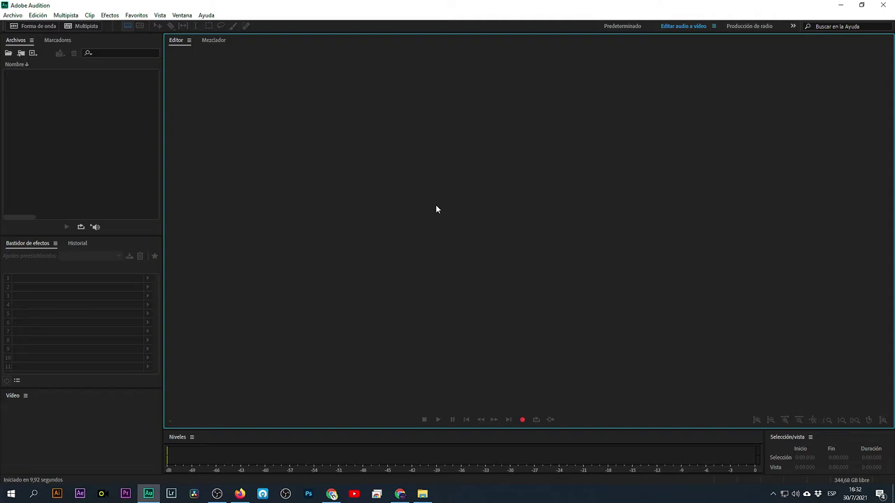
{"action": "double_click", "coordinate": [380, 9]}
{"action": "double_click", "coordinate": [409, 63]}
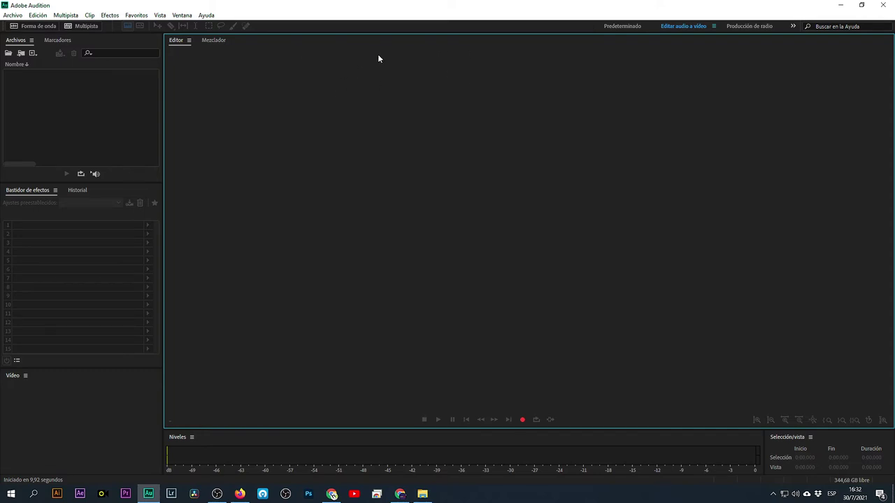
Step: Examine the available effect categories, the kinds of new file that can be created and the settings for a new audio file
{"action": "left_click", "coordinate": [114, 18]}
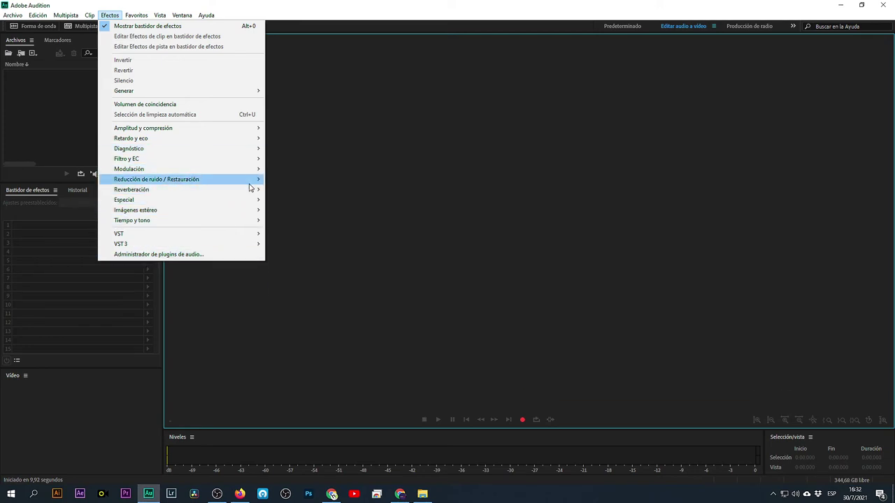
{"action": "mouse_move", "coordinate": [250, 187]}
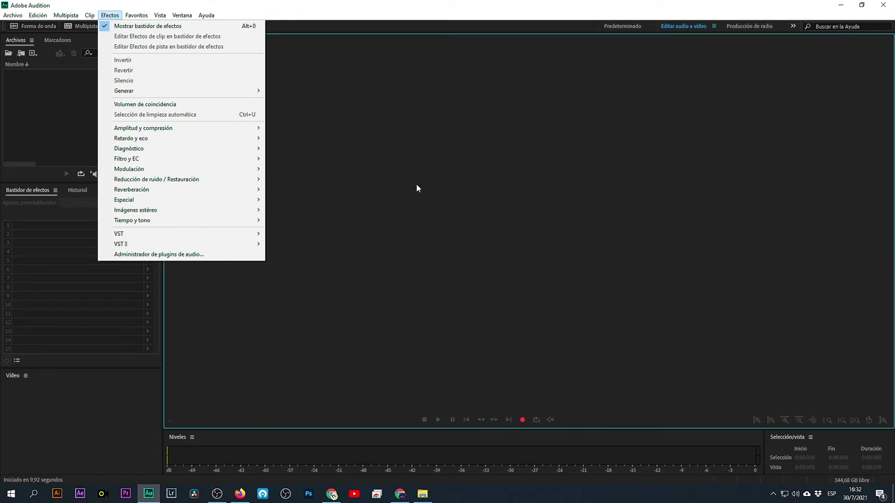
{"action": "left_click", "coordinate": [421, 202]}
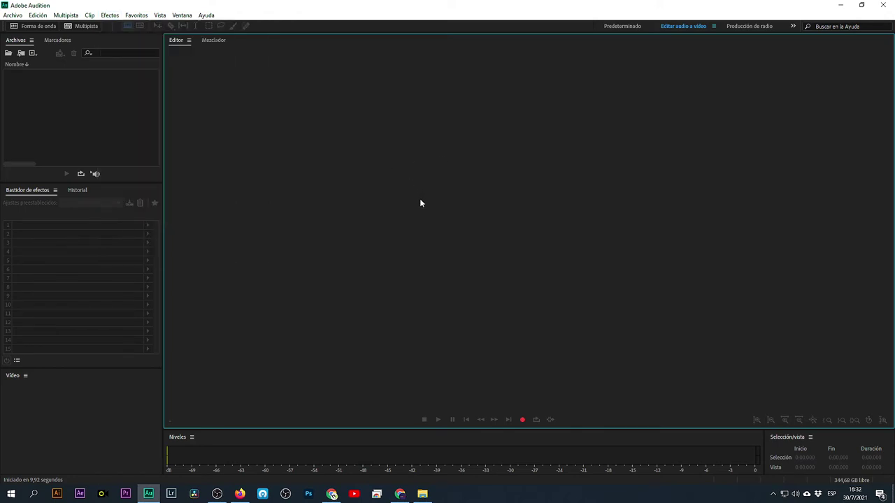
{"action": "left_click", "coordinate": [15, 18]}
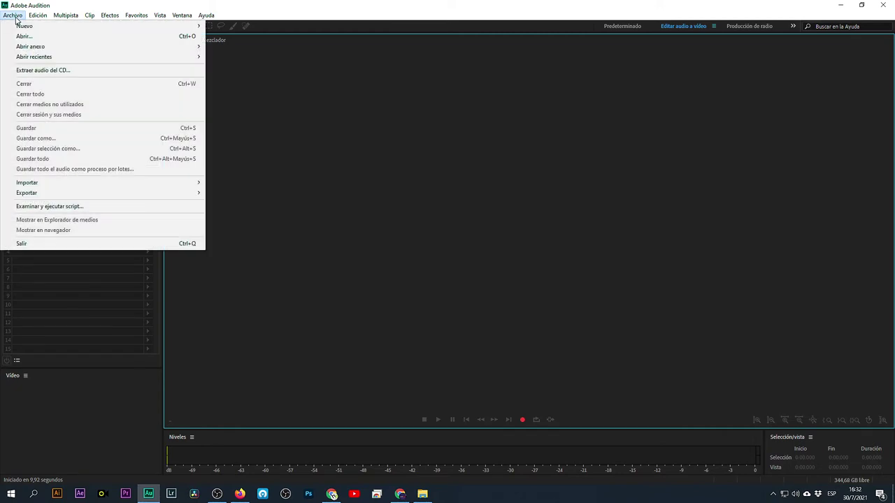
{"action": "mouse_move", "coordinate": [26, 31]}
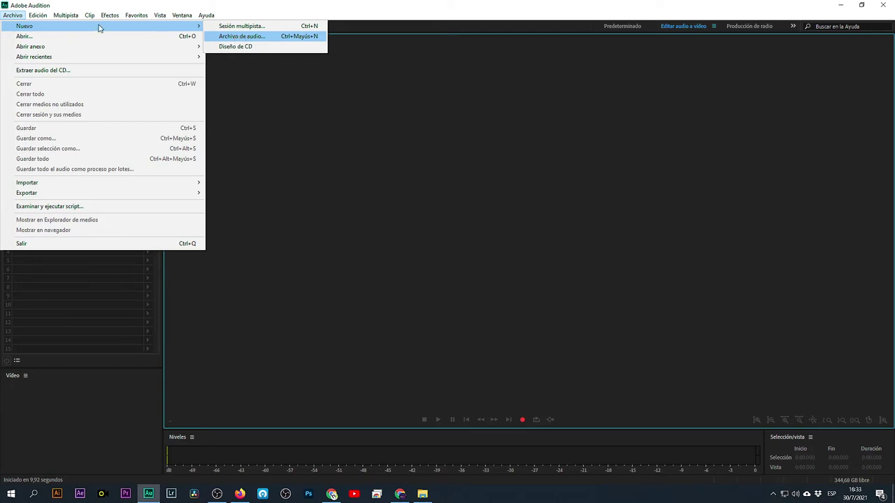
{"action": "left_click", "coordinate": [501, 251]}
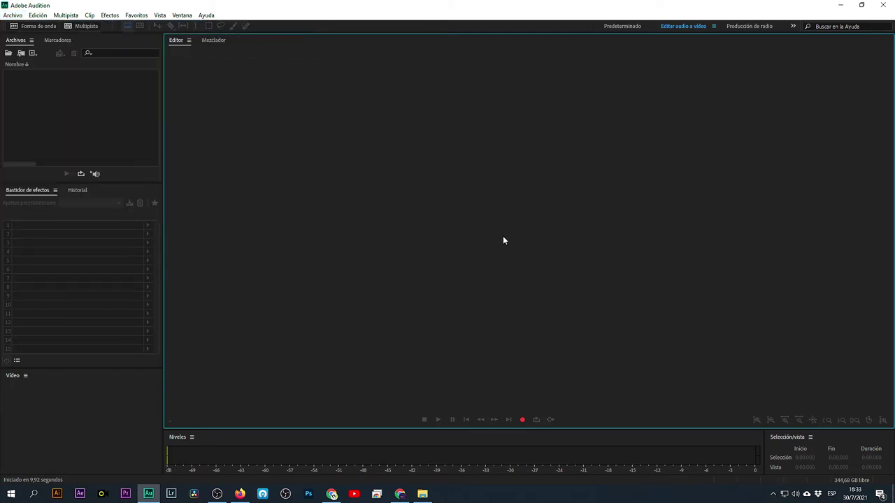
{"action": "left_click", "coordinate": [523, 420]}
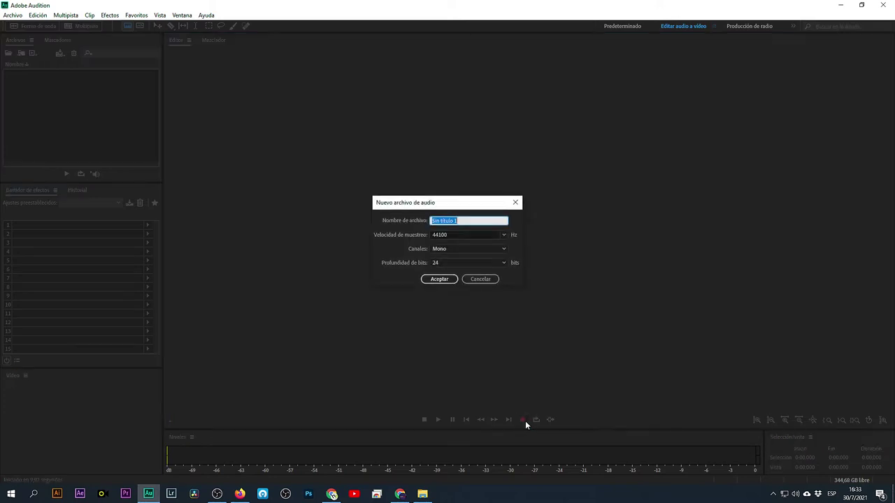
{"action": "left_click", "coordinate": [487, 279]}
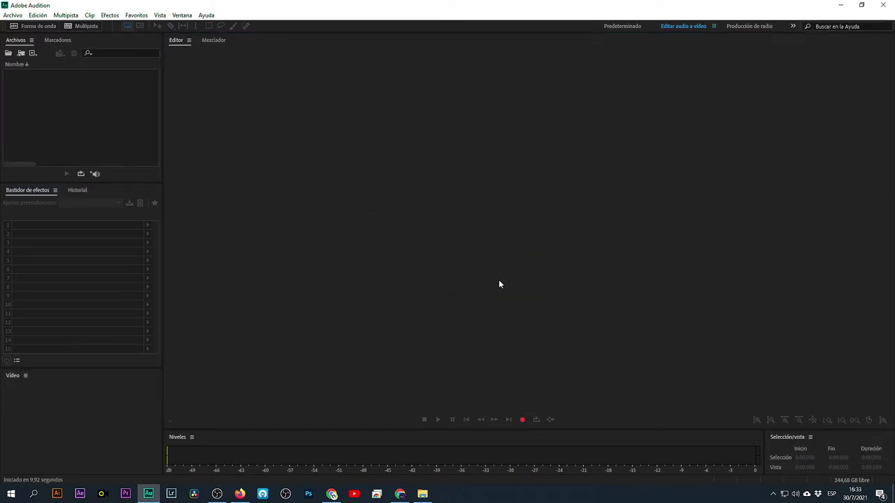
{"action": "right_click", "coordinate": [70, 121]}
{"action": "left_click", "coordinate": [25, 85]}
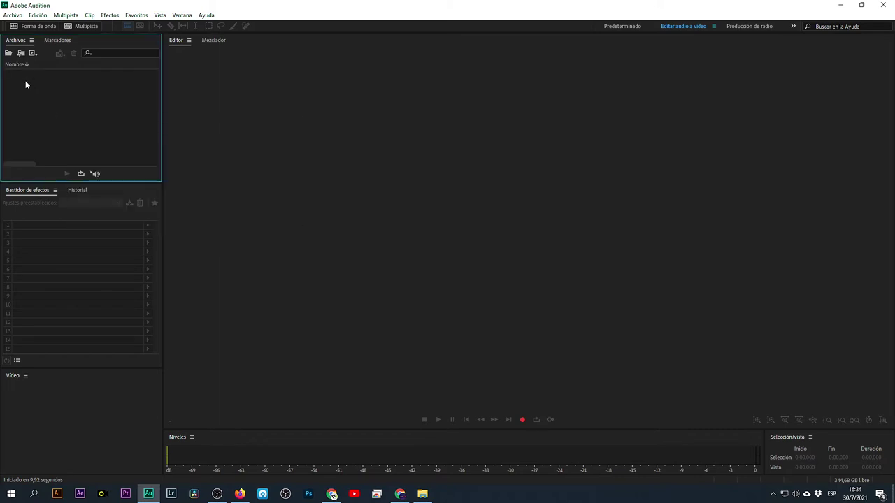
{"action": "right_click", "coordinate": [40, 92]}
{"action": "mouse_move", "coordinate": [218, 99]}
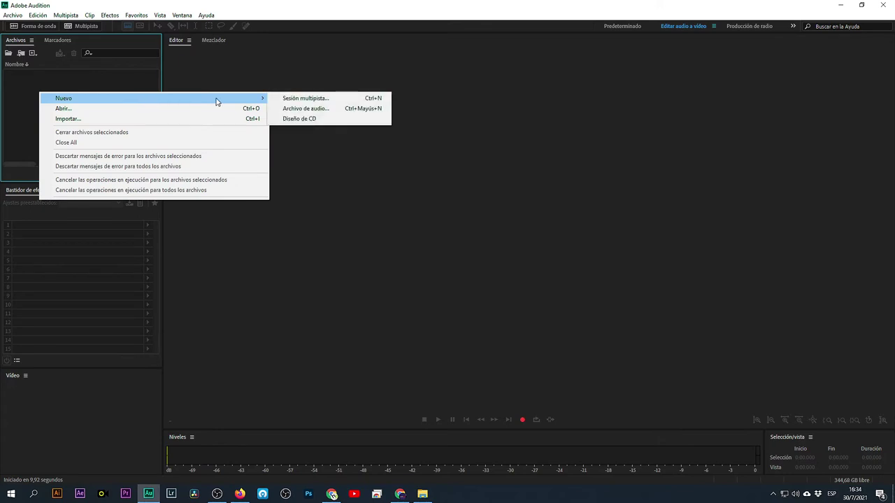
{"action": "left_click", "coordinate": [359, 211]}
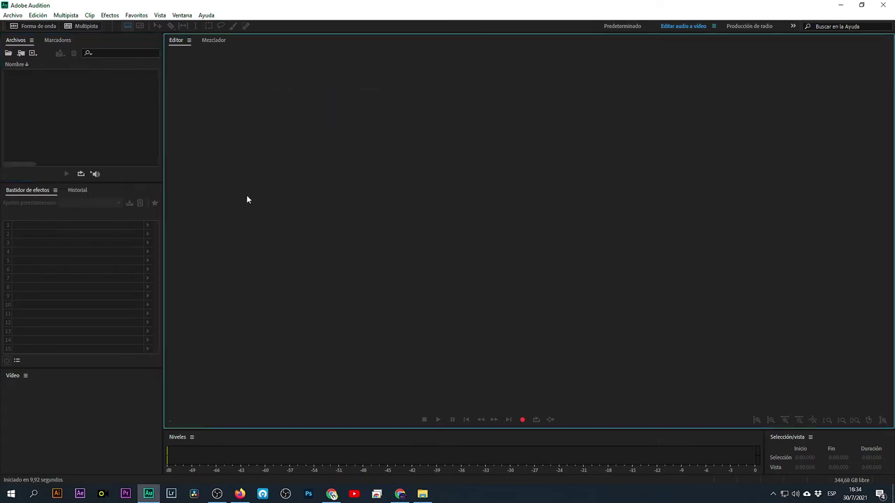
Step: Make the Files panel taller and reduce the height of the Video panel
{"action": "left_click_drag", "start_coordinate": [143, 182], "coordinate": [143, 216]}
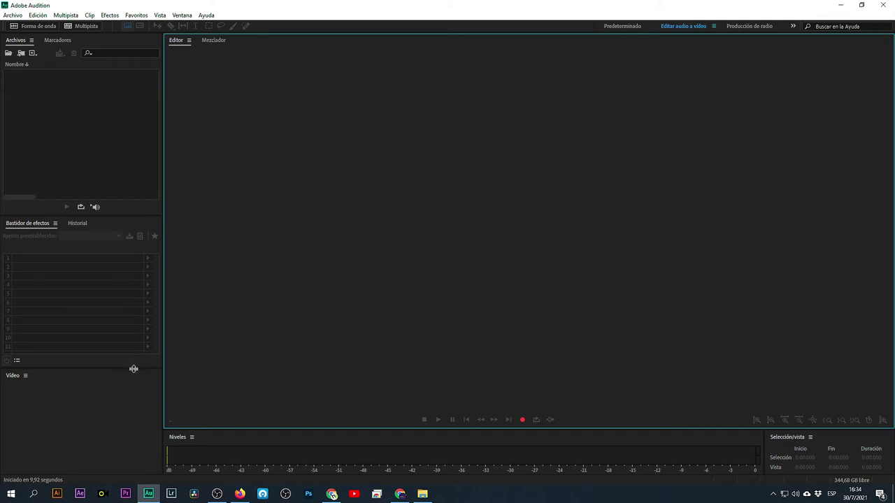
{"action": "left_click_drag", "start_coordinate": [133, 369], "coordinate": [134, 381]}
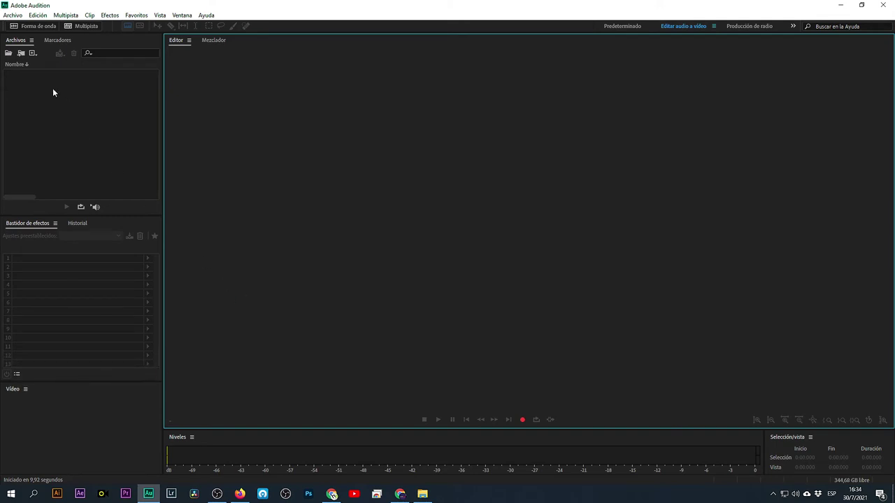
Step: Examine the Files, Effects Rack, Video and Mixer panels and the settings offered for a new recording
{"action": "left_click_drag", "start_coordinate": [28, 85], "coordinate": [133, 151]}
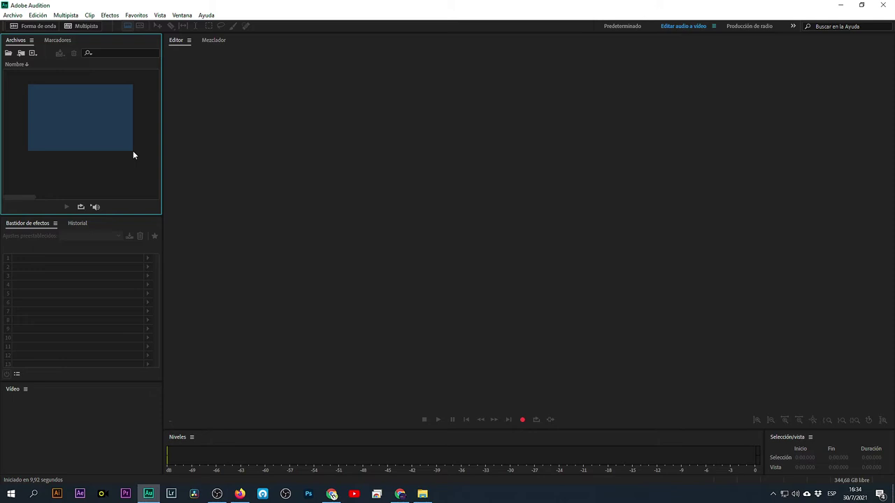
{"action": "left_click_drag", "start_coordinate": [133, 150], "coordinate": [133, 150]}
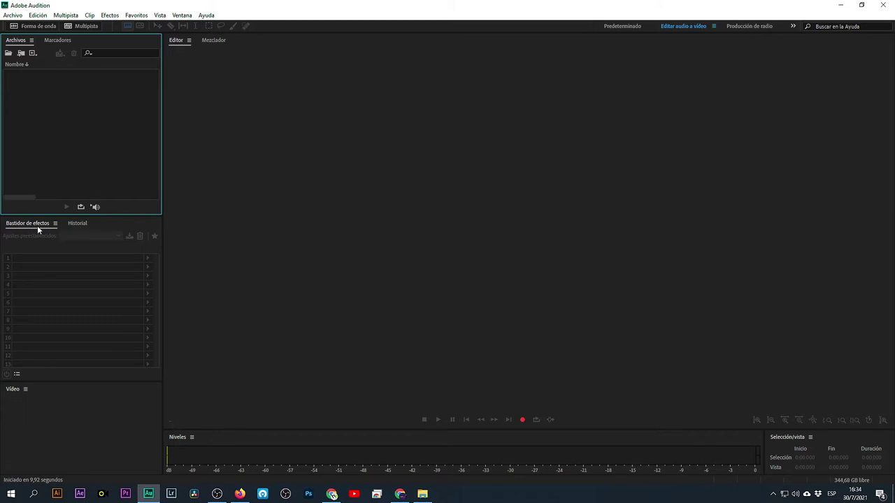
{"action": "mouse_move", "coordinate": [38, 229]}
{"action": "left_mouse_down"}
{"action": "mouse_move", "coordinate": [32, 227]}
{"action": "mouse_move", "coordinate": [58, 259]}
{"action": "mouse_move", "coordinate": [26, 228]}
{"action": "mouse_move", "coordinate": [42, 228]}
{"action": "left_mouse_up"}
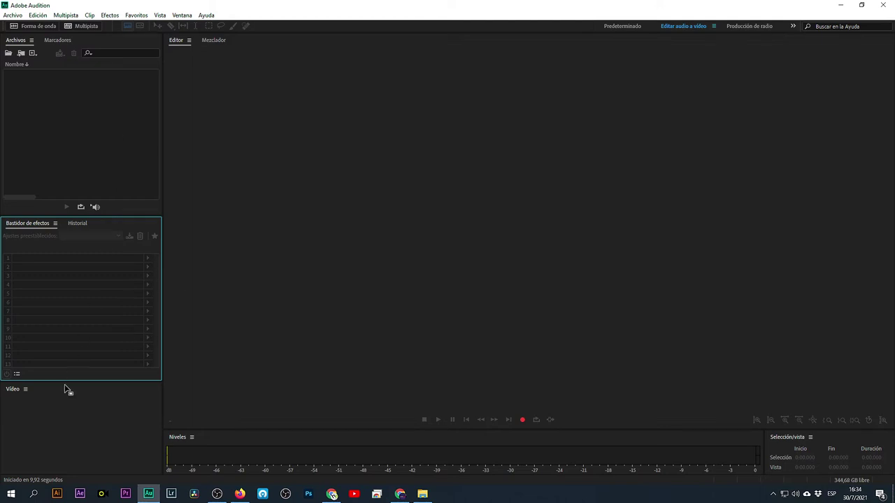
{"action": "left_click", "coordinate": [50, 412]}
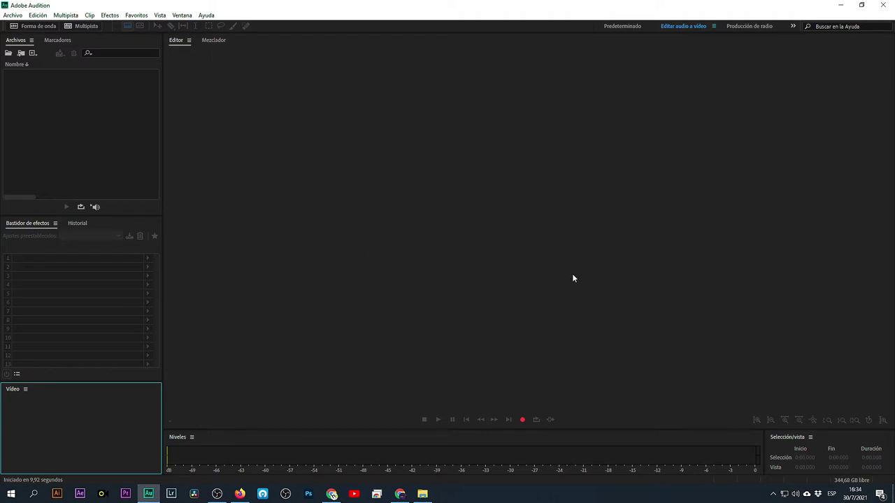
{"action": "left_click", "coordinate": [522, 420]}
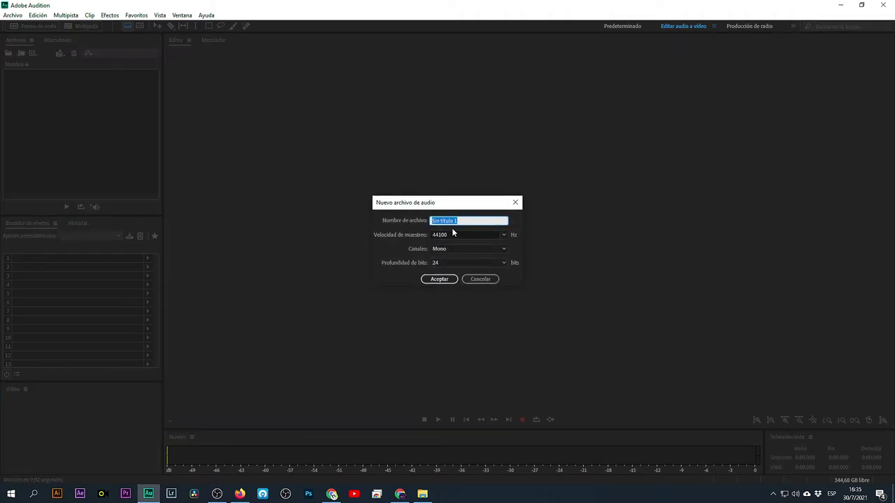
{"action": "left_click", "coordinate": [493, 280]}
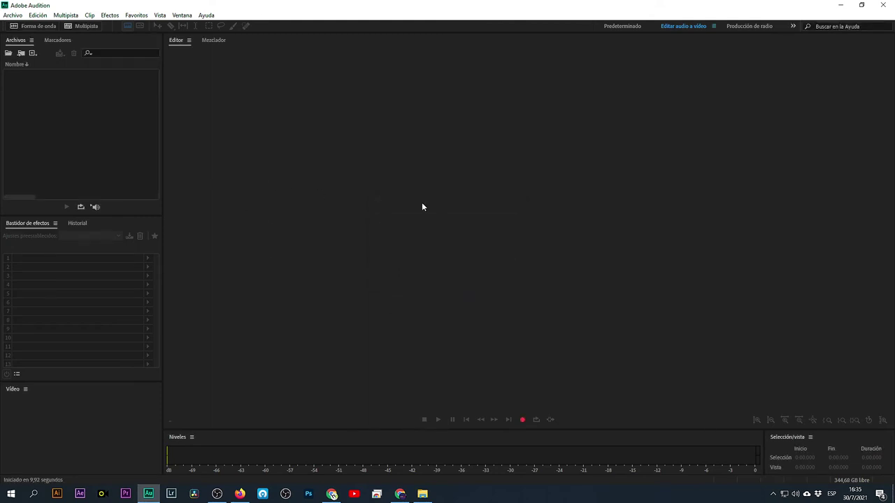
{"action": "left_click", "coordinate": [215, 41]}
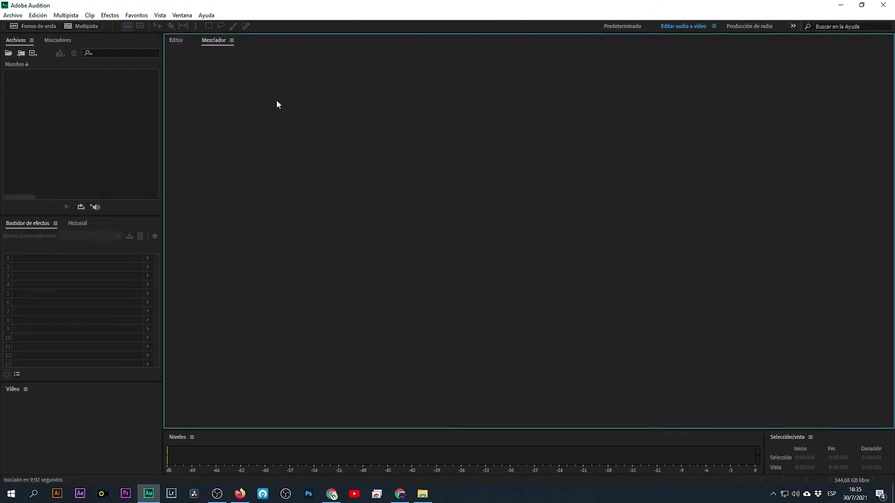
{"action": "left_click", "coordinate": [175, 40]}
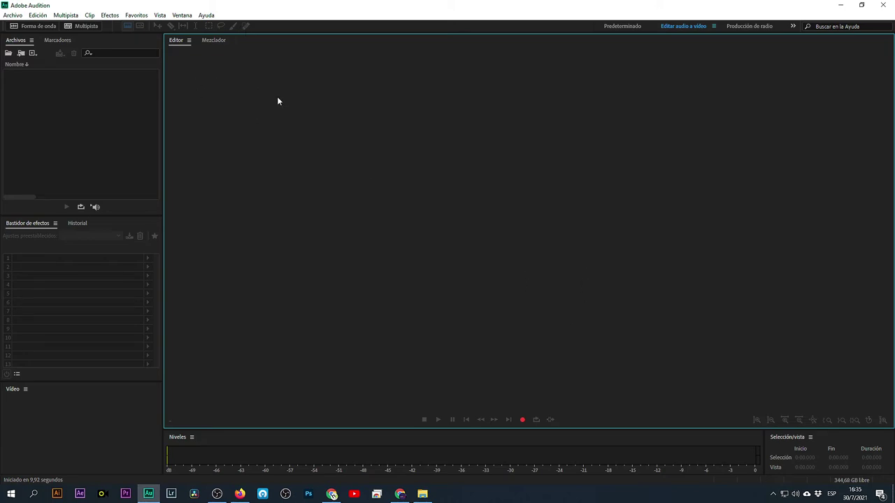
Step: Create the mono audio file Sin título 1 at 44100 Hz and 24 bits and record about 2.4 seconds into it
{"action": "left_click", "coordinate": [523, 420]}
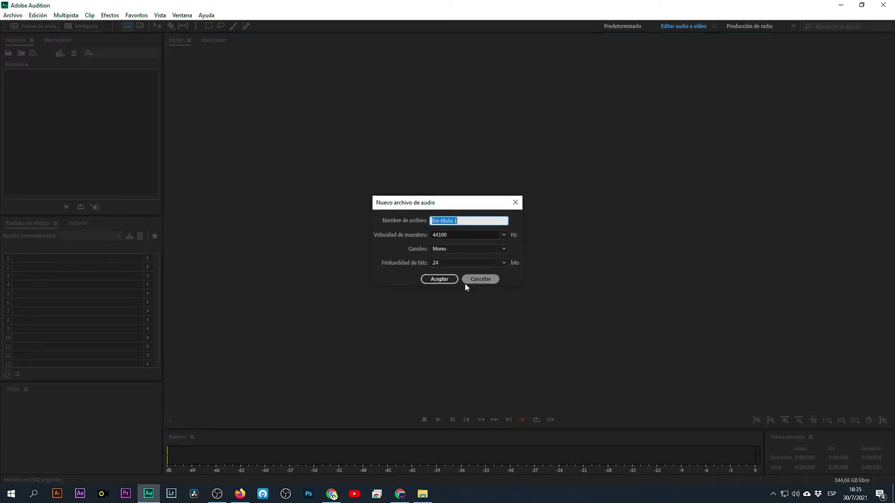
{"action": "left_click", "coordinate": [439, 279]}
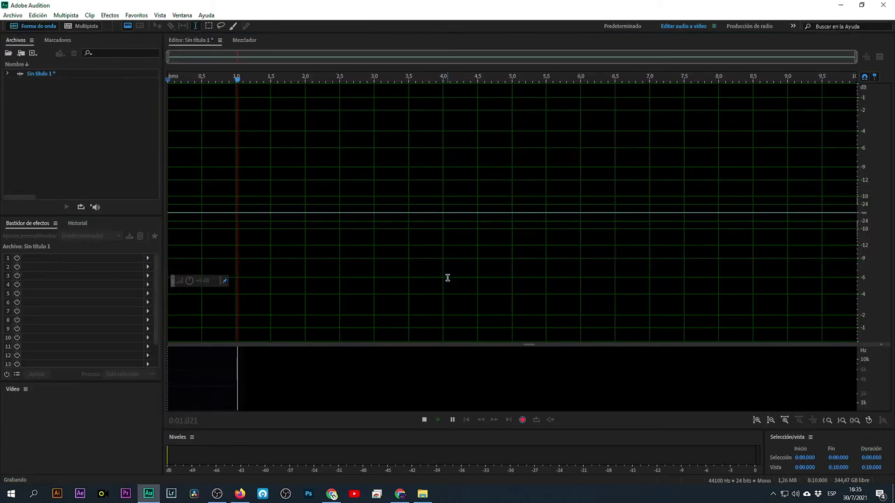
{"action": "key", "text": "space"}
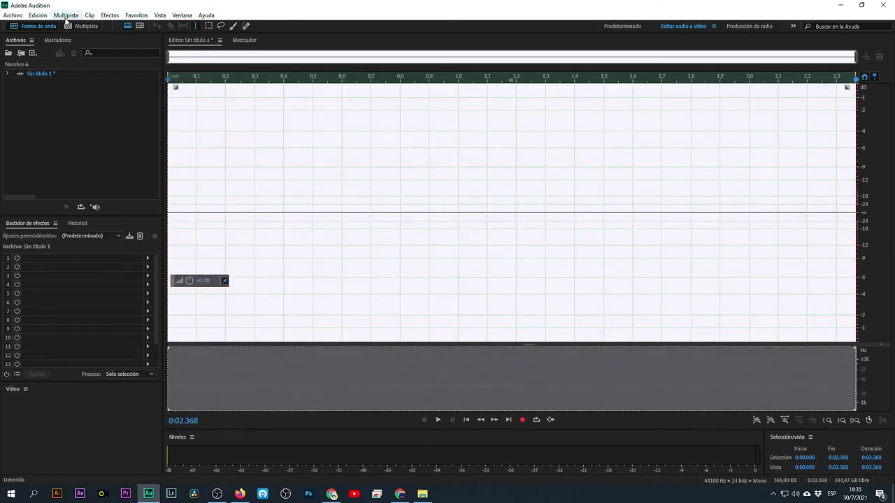
Step: Delete all the audio recorded in Sin título 1
{"action": "left_click", "coordinate": [56, 16]}
{"action": "left_click", "coordinate": [411, 226]}
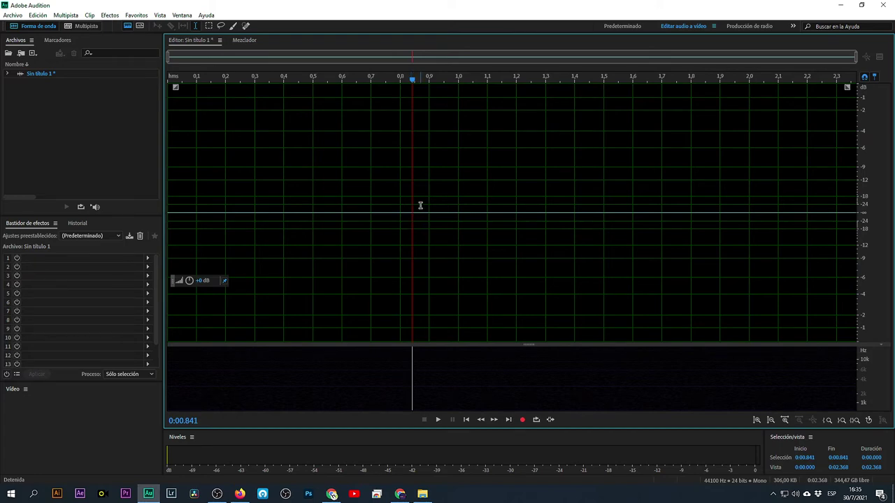
{"action": "key", "text": "ctrl+a"}
{"action": "key", "text": "Delete"}
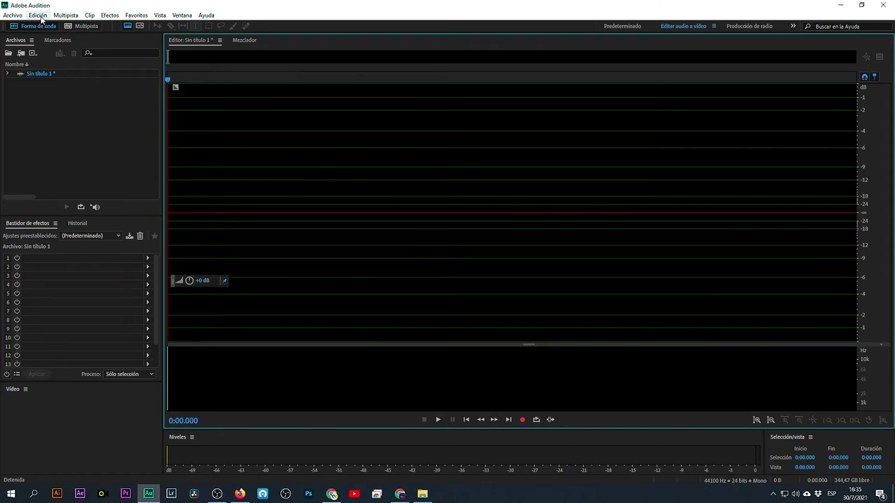
Step: Set the default audio hardware input to Micrófono (FIFINE K678 Microphone), reviewing the available device classes and outputs
{"action": "left_click", "coordinate": [41, 16]}
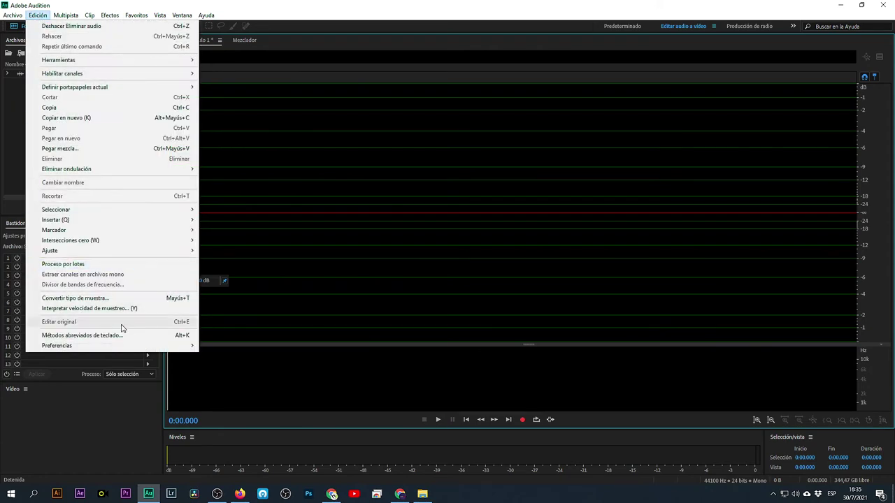
{"action": "mouse_move", "coordinate": [151, 348]}
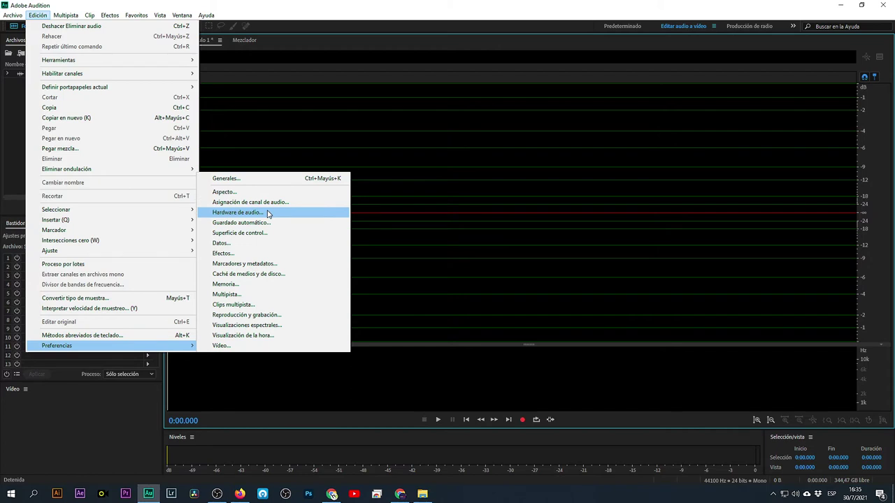
{"action": "left_click", "coordinate": [268, 213]}
{"action": "left_click", "coordinate": [400, 139]}
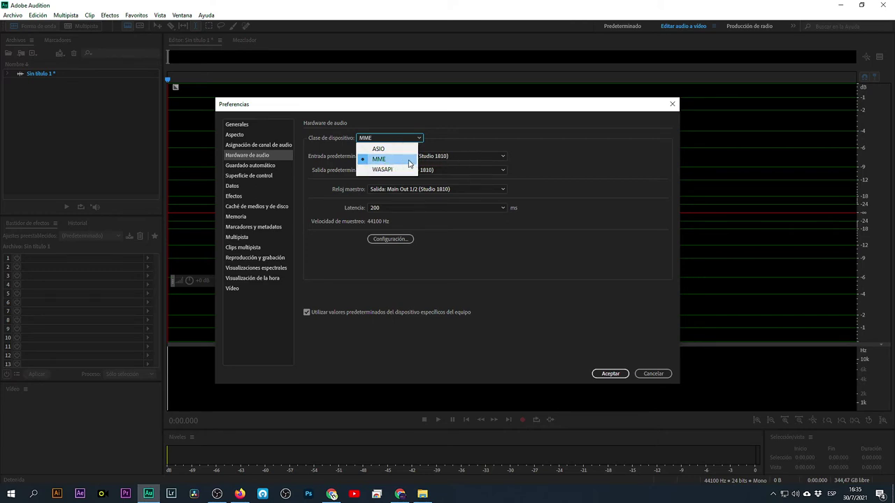
{"action": "left_click", "coordinate": [525, 127]}
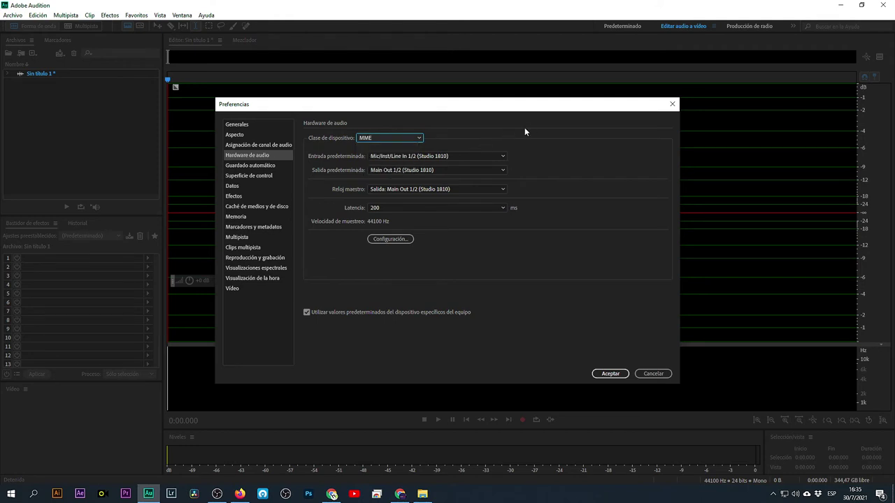
{"action": "left_click", "coordinate": [414, 156]}
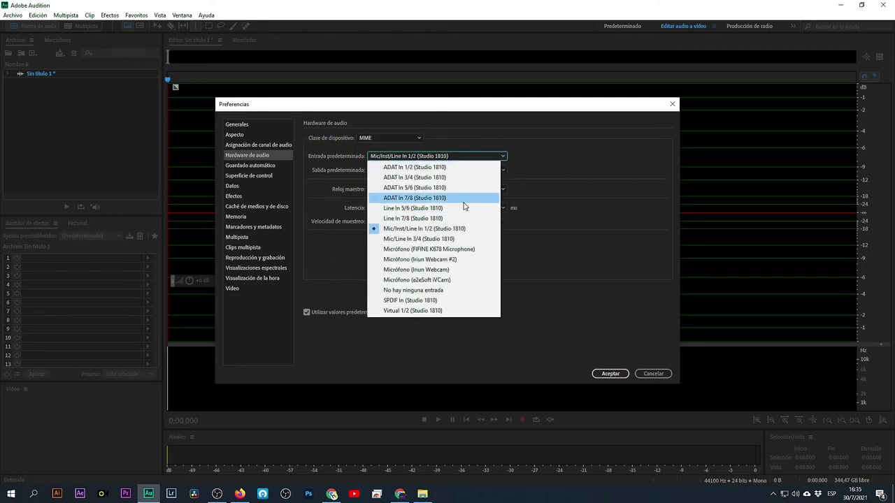
{"action": "left_click", "coordinate": [463, 251]}
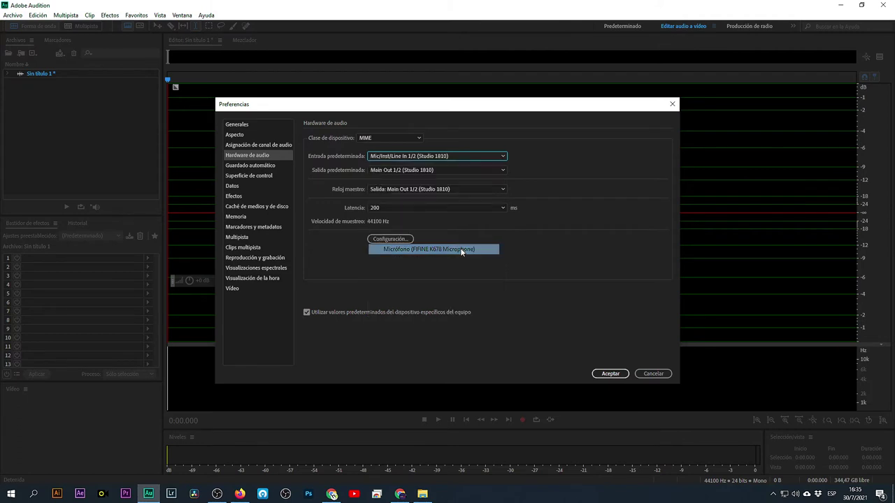
{"action": "left_click", "coordinate": [409, 171]}
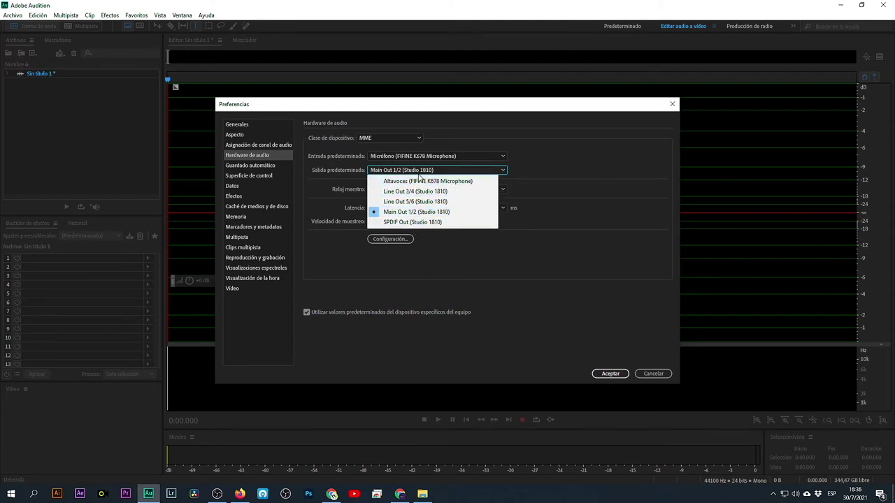
{"action": "left_click", "coordinate": [624, 163]}
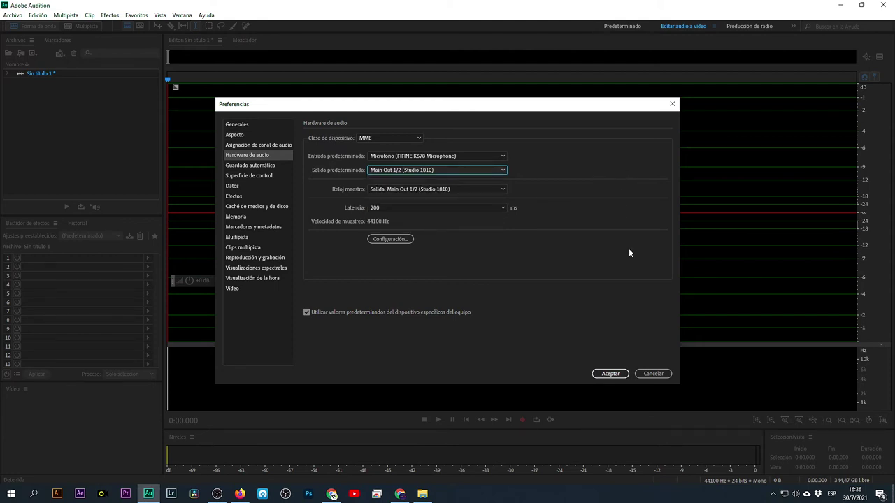
{"action": "left_click", "coordinate": [610, 375]}
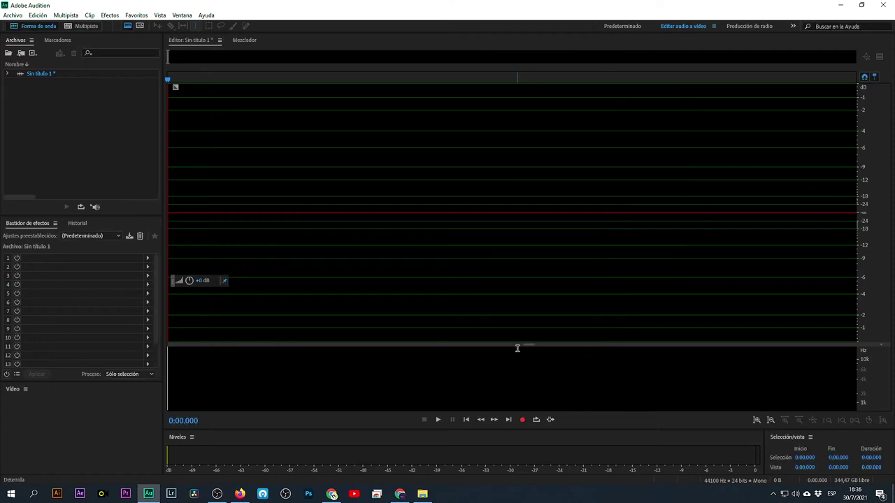
Step: Hide the spectral frequency display and record about 8.5 seconds of voice into Sin título 1
{"action": "left_click", "coordinate": [127, 27]}
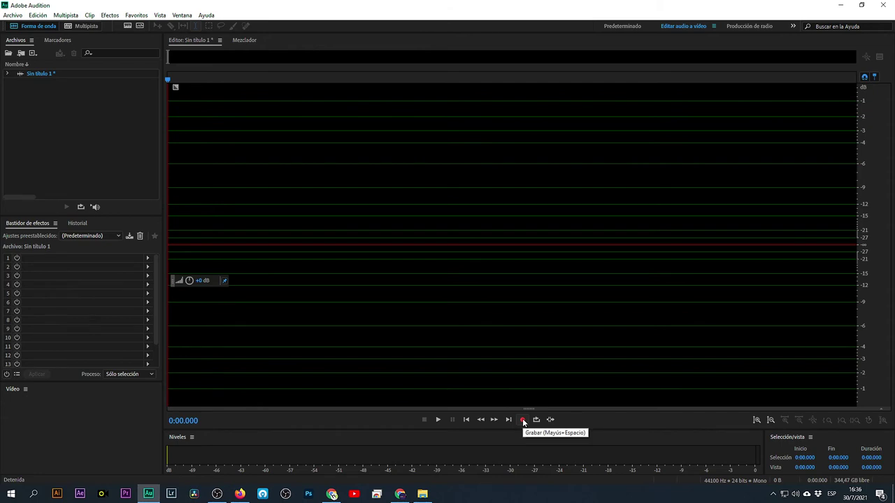
{"action": "left_click", "coordinate": [523, 420]}
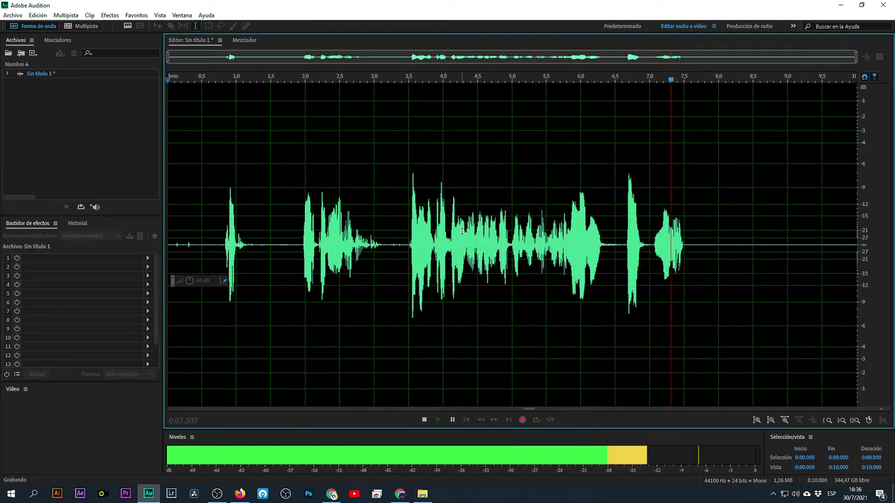
{"action": "key", "text": "space"}
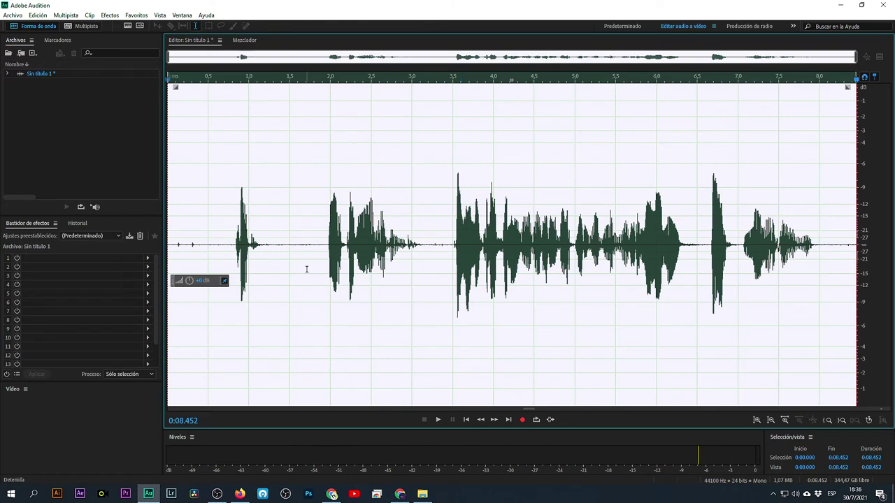
Step: Play back the recording from about 1.5 seconds to about 6.3 seconds
{"action": "left_click", "coordinate": [293, 263]}
{"action": "key", "text": "space"}
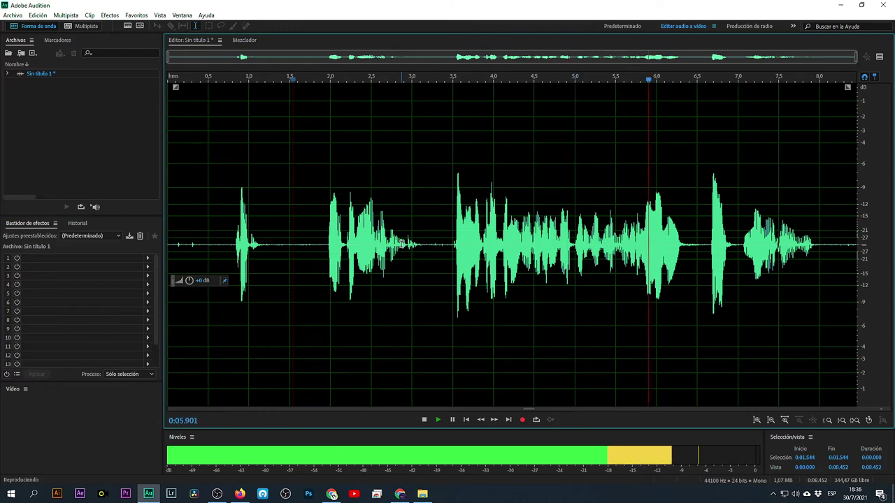
{"action": "key", "text": "space"}
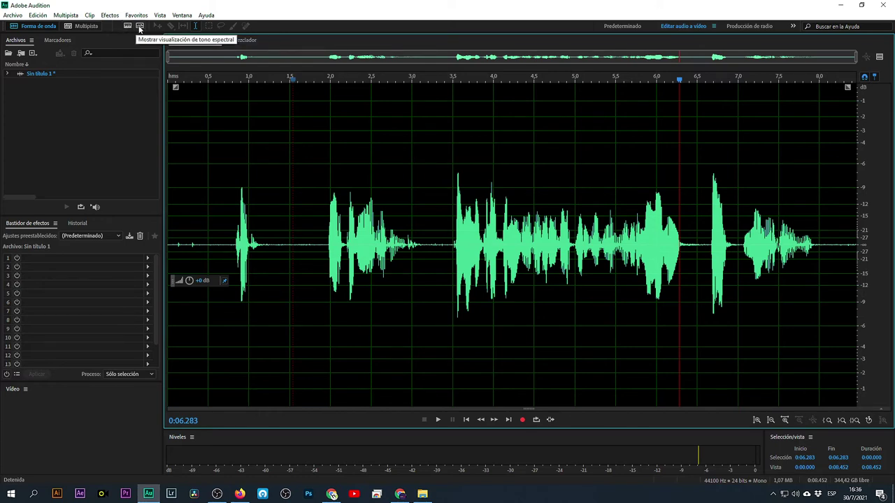
{"action": "left_click", "coordinate": [537, 301]}
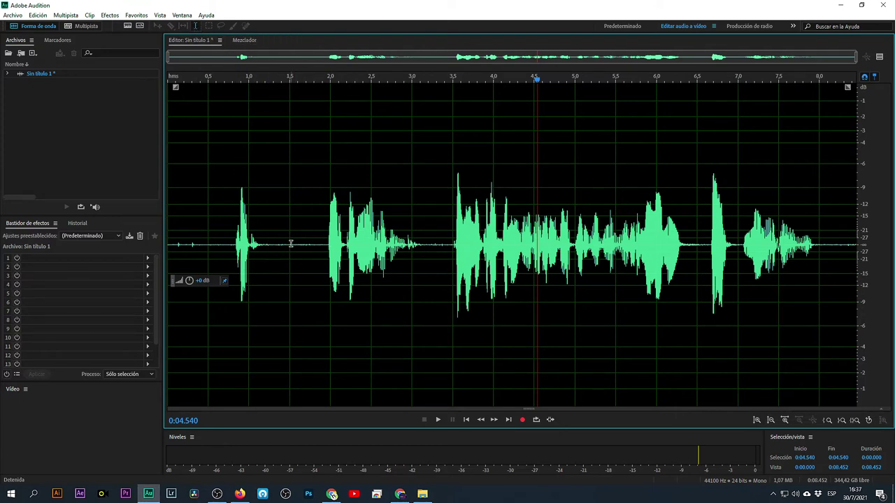
{"action": "left_click_drag", "start_coordinate": [318, 246], "coordinate": [444, 224]}
{"action": "left_click", "coordinate": [331, 244]}
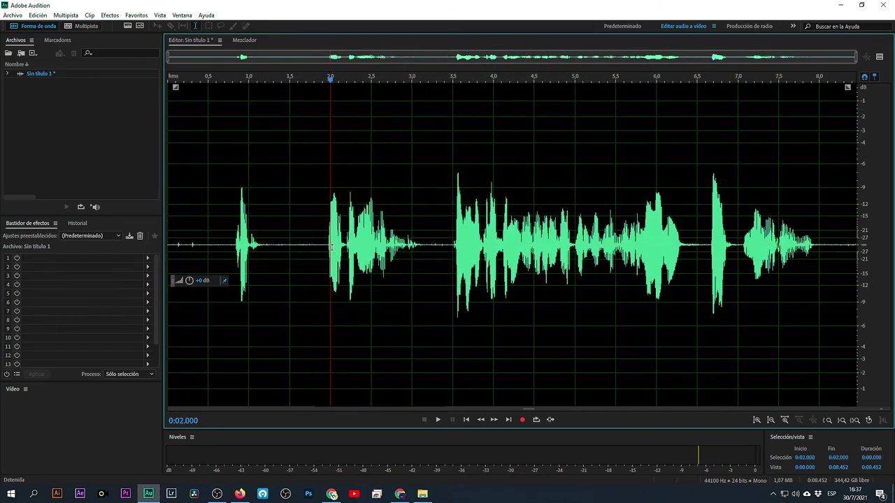
{"action": "left_click", "coordinate": [323, 244]}
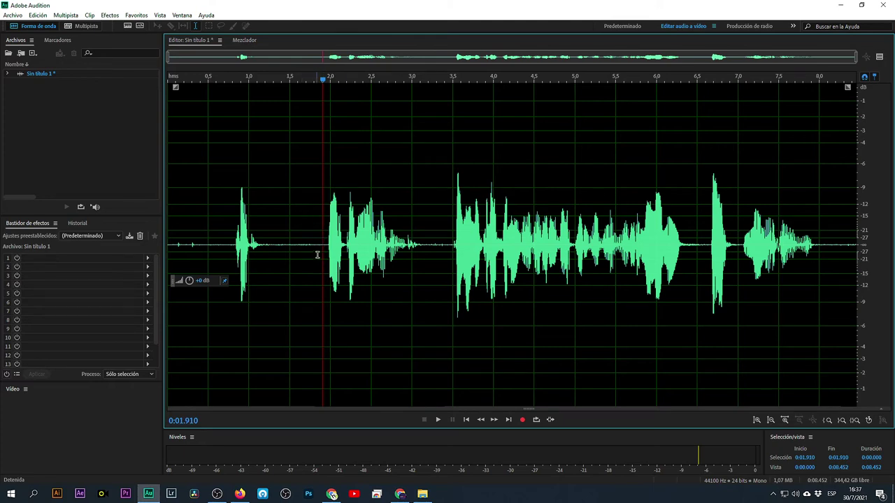
Step: Listen to the opening from about 0.8 seconds and delete the first 1.76 seconds or so of the recording
{"action": "left_click", "coordinate": [230, 247]}
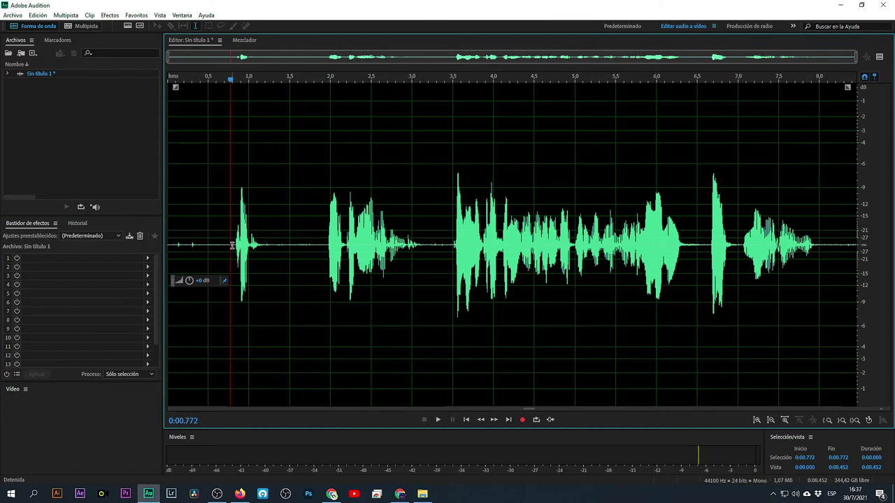
{"action": "key", "text": "space"}
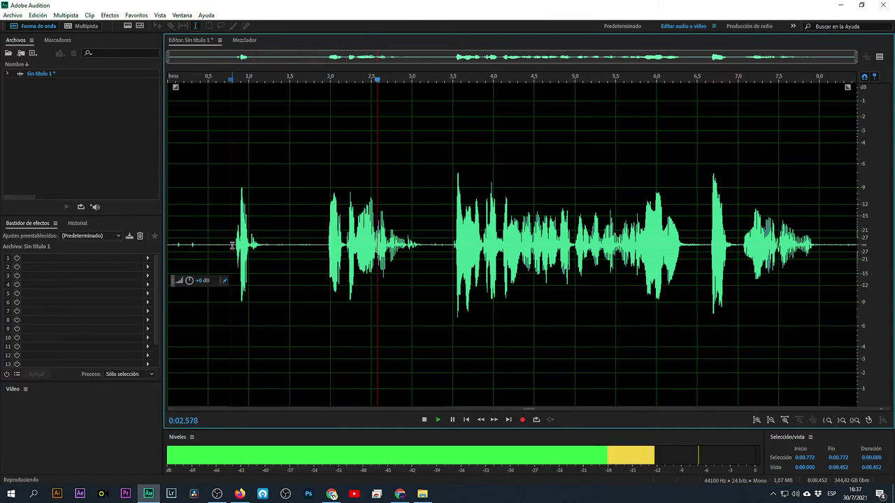
{"action": "key", "text": "space"}
{"action": "left_click", "coordinate": [233, 245]}
{"action": "key", "text": "space"}
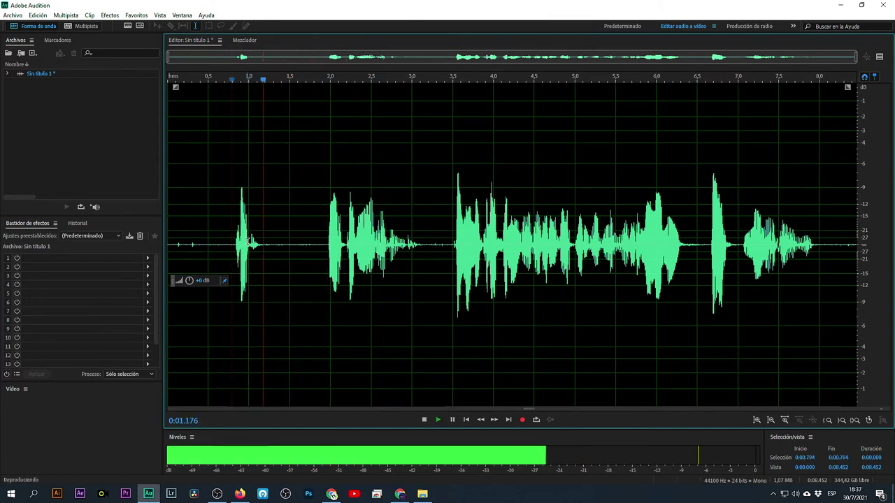
{"action": "key", "text": "space"}
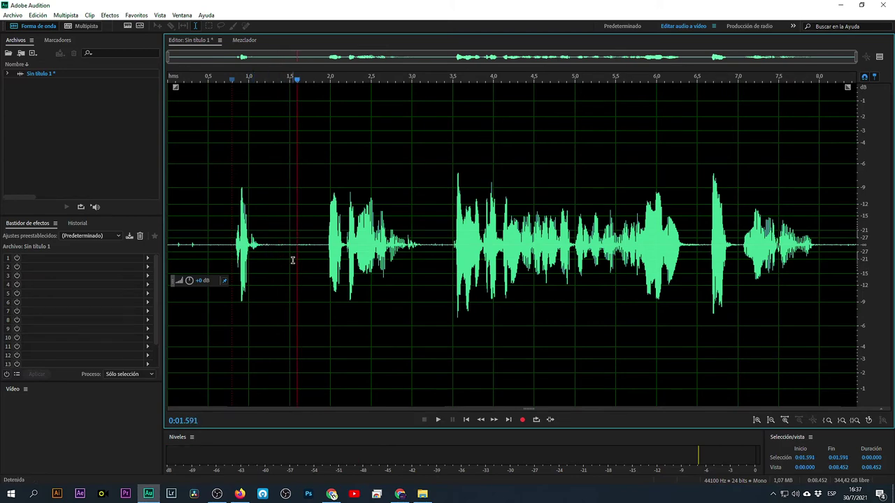
{"action": "left_click_drag", "start_coordinate": [312, 245], "coordinate": [165, 250]}
{"action": "key", "text": "Delete"}
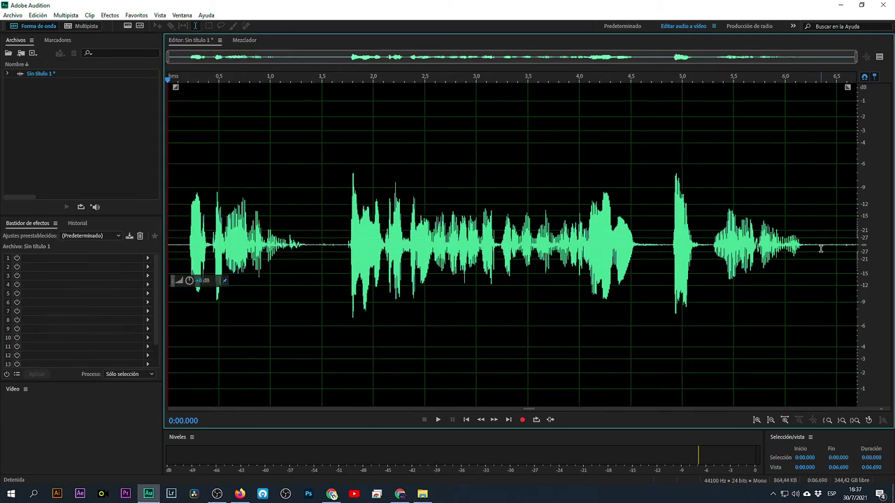
Step: Examine the trimmed waveform at different zoom levels, from the whole recording to close detail
{"action": "scroll", "coordinate": [321, 247], "scroll_direction": "up", "scroll_amount": 3}
{"action": "scroll", "coordinate": [321, 247], "scroll_direction": "down", "scroll_amount": 3}
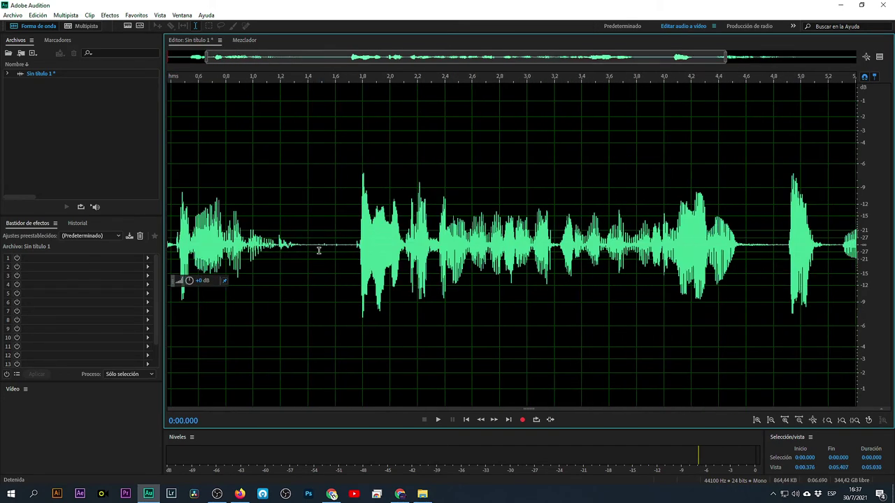
{"action": "left_click", "coordinate": [271, 245]}
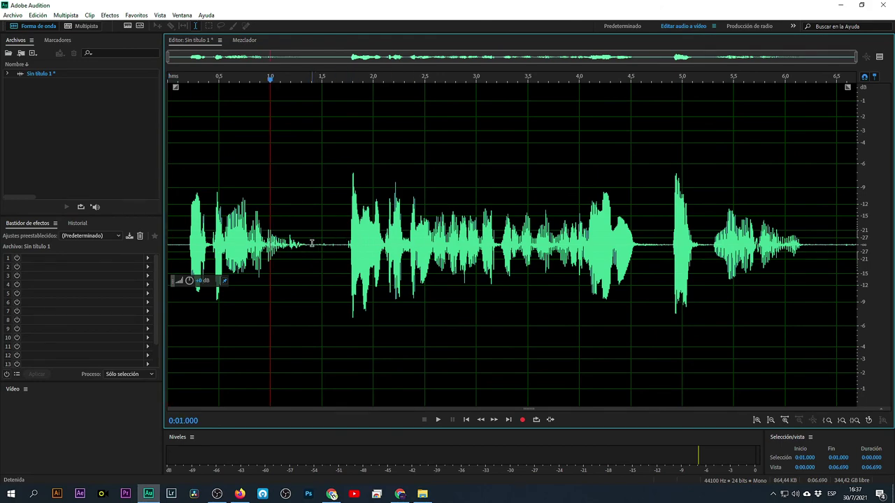
{"action": "scroll", "coordinate": [312, 243], "scroll_direction": "up", "scroll_amount": 5}
{"action": "scroll", "coordinate": [312, 244], "scroll_direction": "down", "scroll_amount": 5}
{"action": "scroll", "coordinate": [312, 244], "scroll_direction": "up", "scroll_amount": 5}
{"action": "scroll", "coordinate": [312, 245], "scroll_direction": "down", "scroll_amount": 5}
{"action": "scroll", "coordinate": [680, 248], "scroll_direction": "up", "scroll_amount": 10}
{"action": "scroll", "coordinate": [680, 248], "scroll_direction": "down", "scroll_amount": 8}
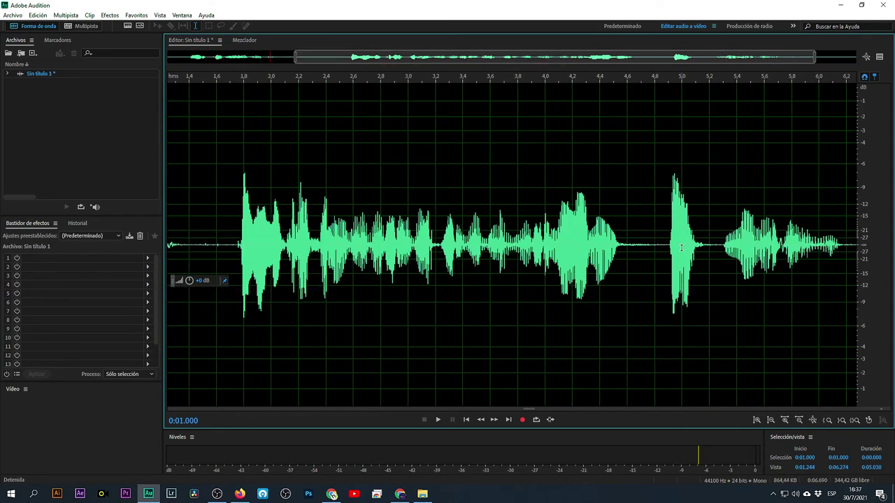
Step: Examine the individual words and their volume peaks along the waveform
{"action": "left_click_drag", "start_coordinate": [655, 248], "coordinate": [715, 259]}
{"action": "left_click", "coordinate": [678, 251]}
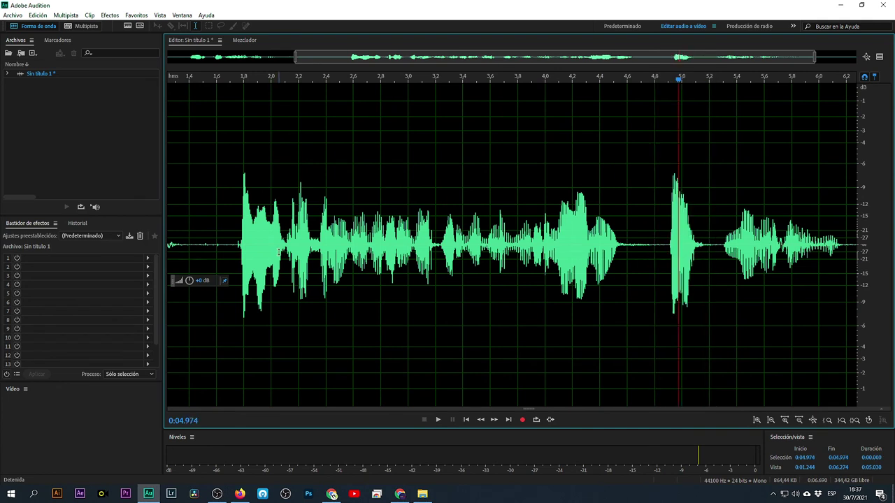
{"action": "left_click_drag", "start_coordinate": [235, 235], "coordinate": [273, 238]}
{"action": "left_click", "coordinate": [299, 289]}
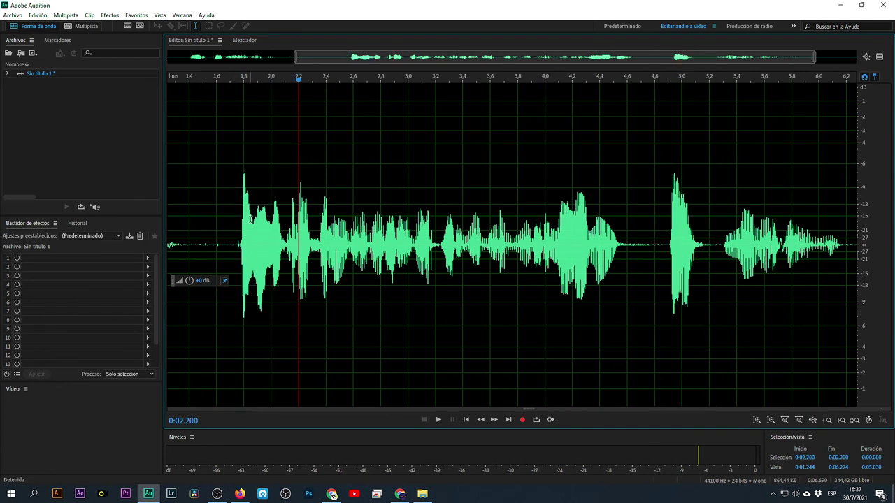
{"action": "left_click", "coordinate": [535, 235]}
{"action": "left_click", "coordinate": [696, 224]}
{"action": "left_click", "coordinate": [741, 219]}
{"action": "left_click", "coordinate": [278, 218]}
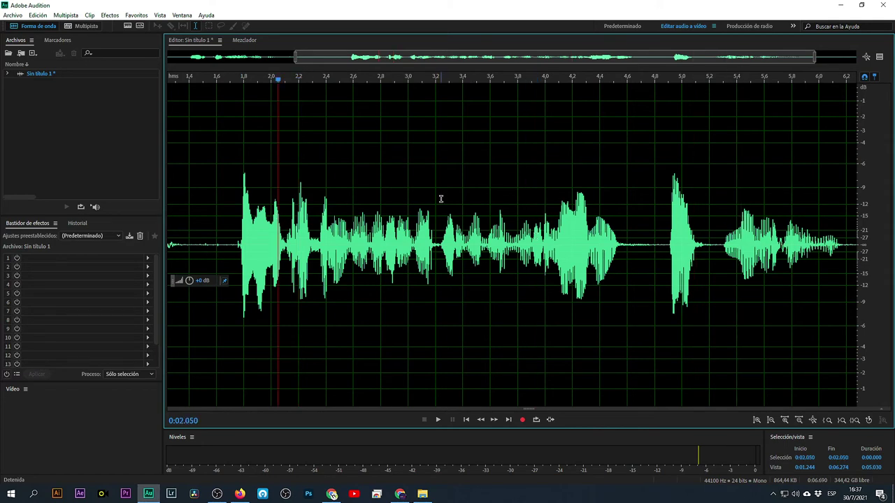
{"action": "left_click", "coordinate": [440, 199]}
{"action": "scroll", "coordinate": [244, 227], "scroll_direction": "up", "scroll_amount": 10}
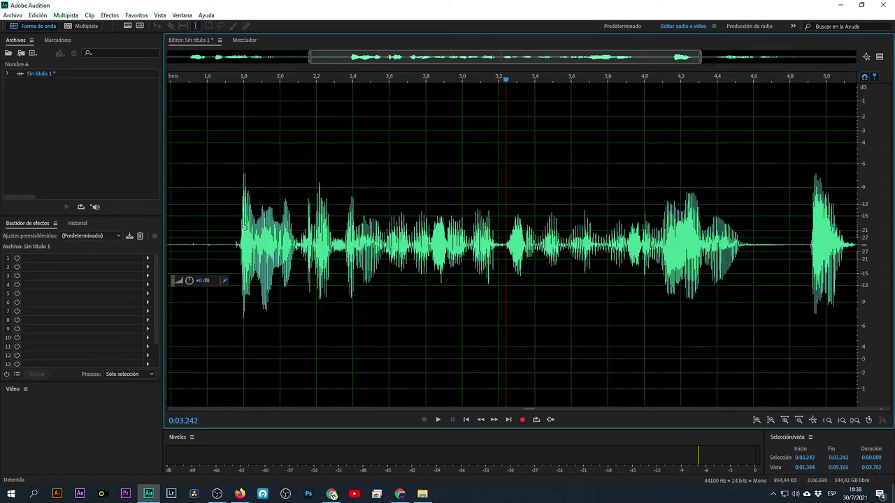
{"action": "scroll", "coordinate": [245, 228], "scroll_direction": "down", "scroll_amount": 12}
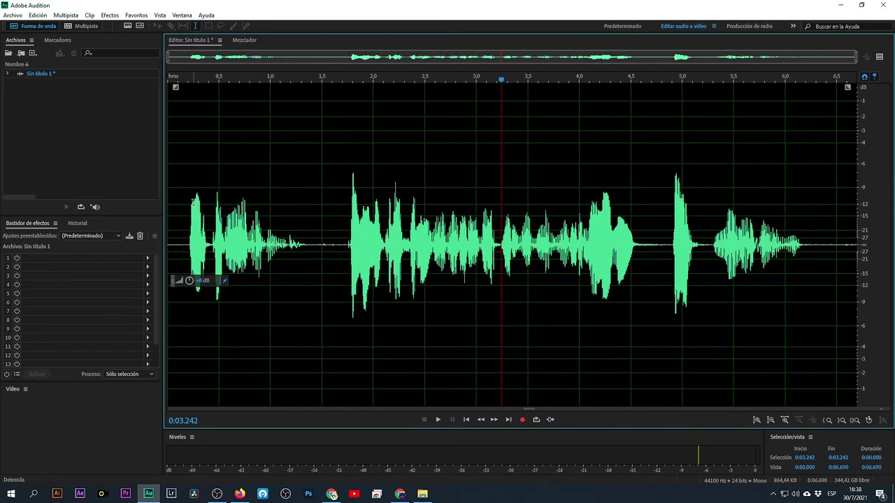
Step: Show the spectral frequency display, enlarge its area and inspect the pause between about 1.2 and 1.75 seconds
{"action": "left_click", "coordinate": [183, 203]}
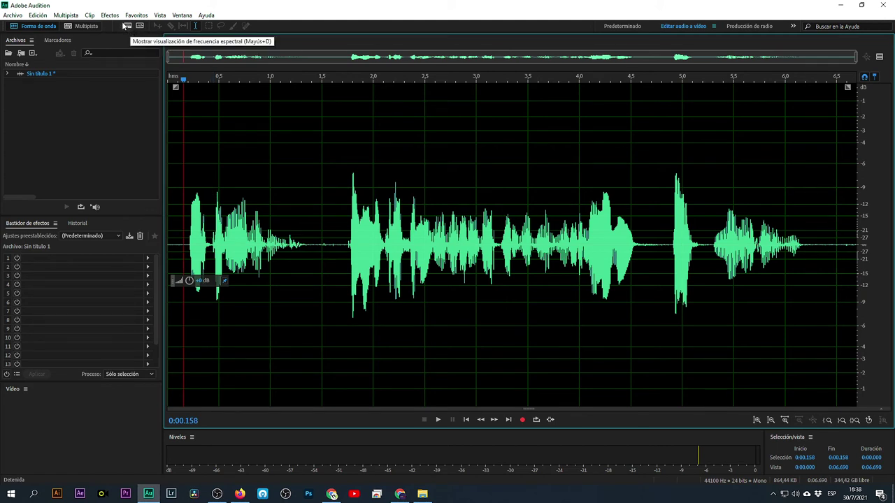
{"action": "left_click", "coordinate": [127, 26]}
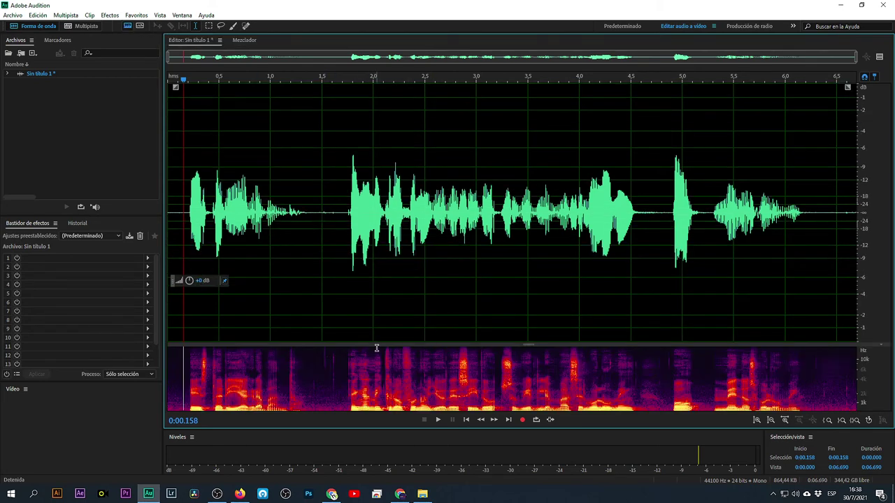
{"action": "left_click_drag", "start_coordinate": [381, 344], "coordinate": [375, 291]}
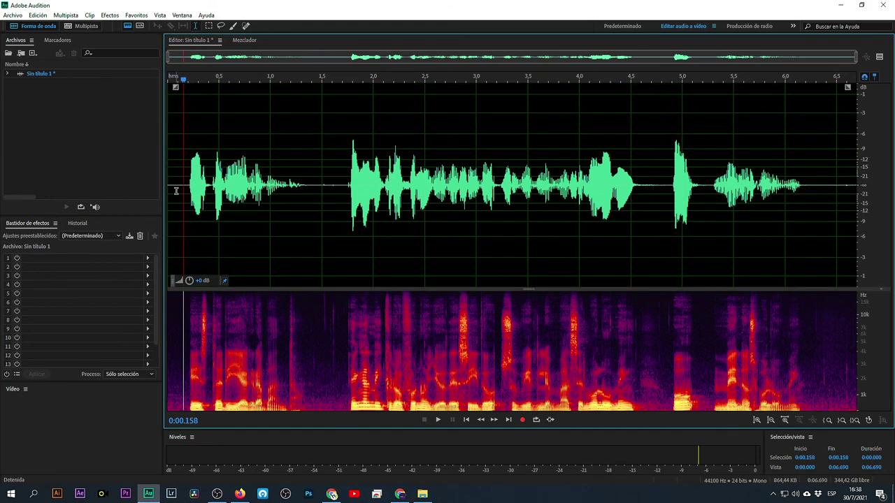
{"action": "scroll", "coordinate": [176, 191], "scroll_direction": "up", "scroll_amount": 4}
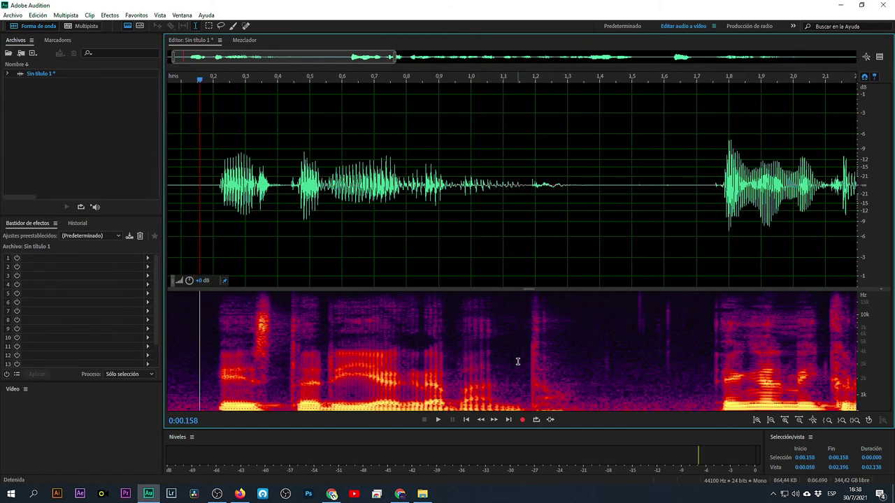
{"action": "scroll", "coordinate": [665, 320], "scroll_direction": "up", "scroll_amount": 5}
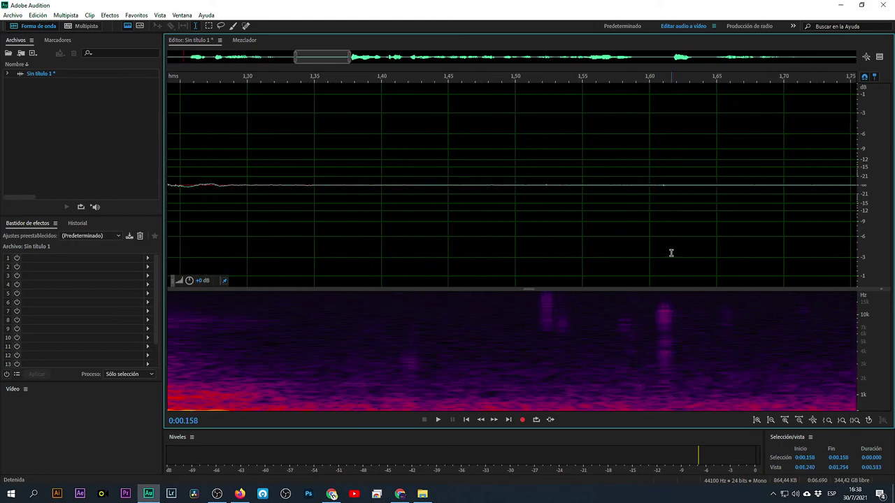
Step: Examine the faint noises between about 1.52 and 1.64 seconds and enlarge the spectral display area further
{"action": "left_click_drag", "start_coordinate": [534, 326], "coordinate": [695, 361]}
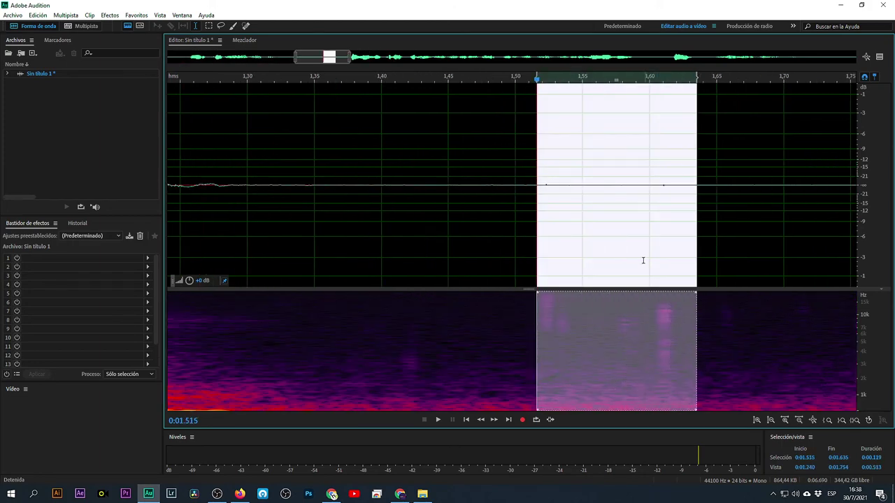
{"action": "left_click", "coordinate": [630, 228]}
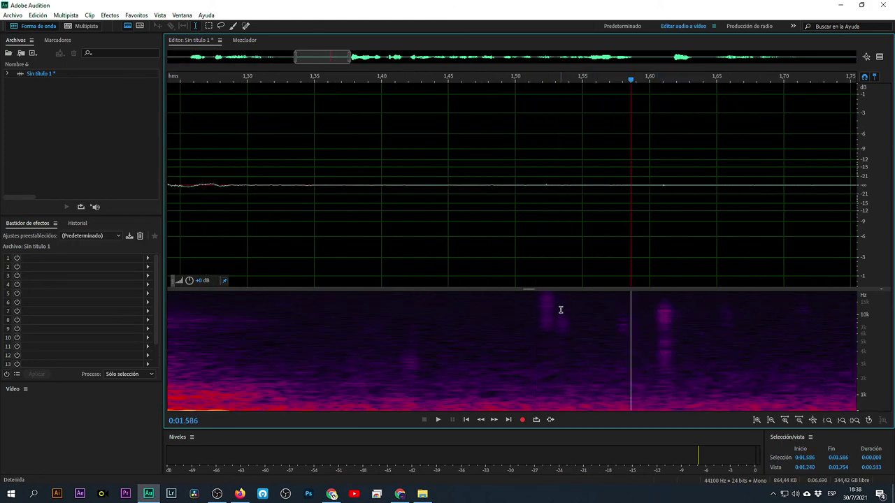
{"action": "left_click_drag", "start_coordinate": [531, 289], "coordinate": [507, 258]}
{"action": "scroll", "coordinate": [484, 192], "scroll_direction": "down", "scroll_amount": 5}
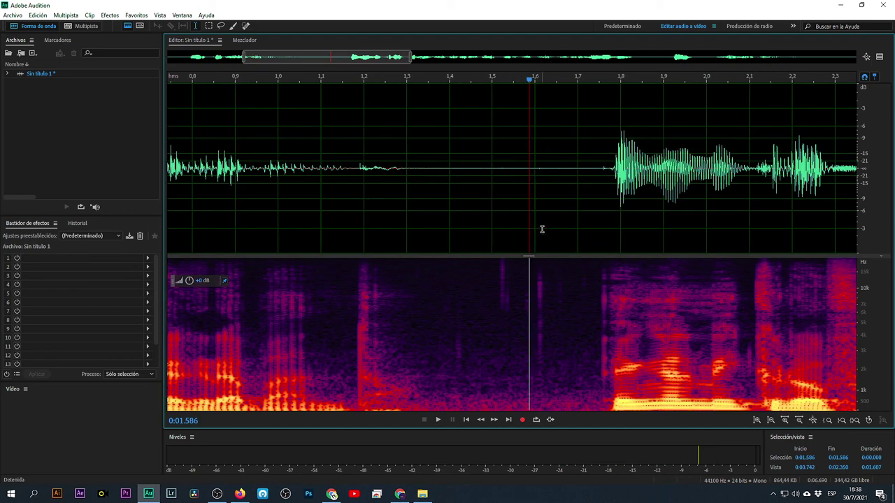
Step: Examine the short click noise at about 1.76 seconds, just before the second phrase, in the waveform and spectral display
{"action": "left_click", "coordinate": [609, 176]}
{"action": "scroll", "coordinate": [610, 177], "scroll_direction": "up", "scroll_amount": 6}
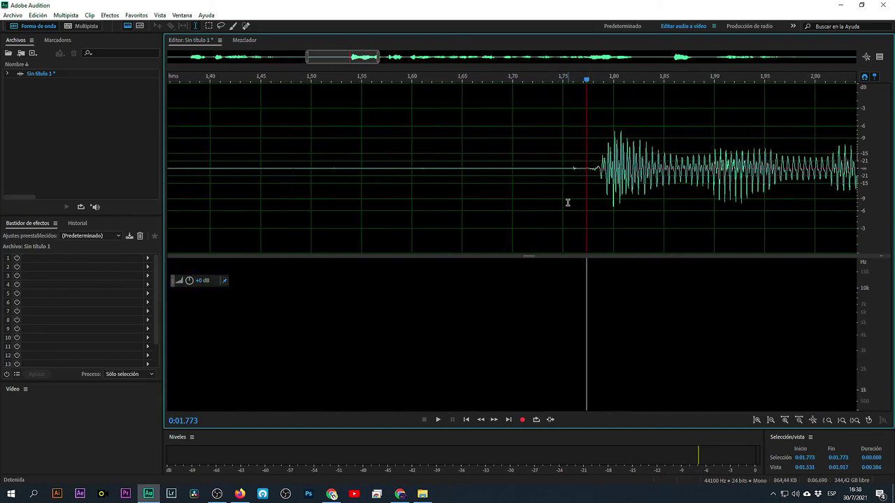
{"action": "scroll", "coordinate": [600, 227], "scroll_direction": "up", "scroll_amount": 1}
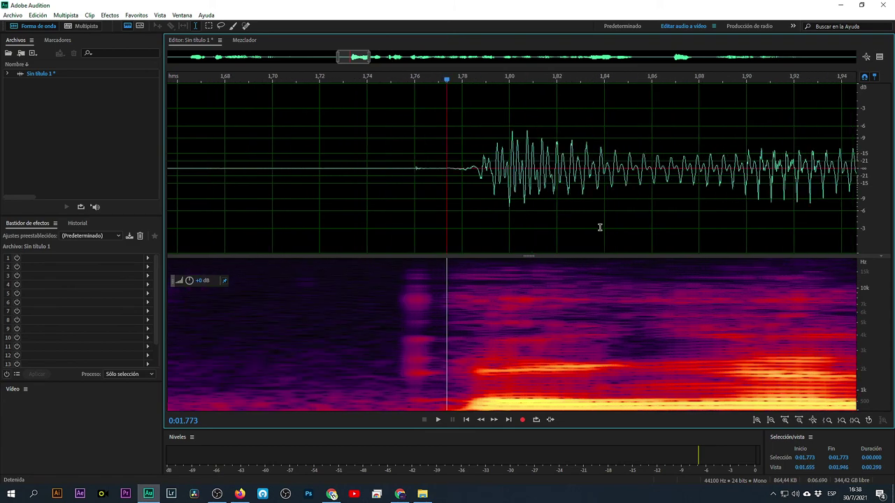
{"action": "left_click", "coordinate": [372, 209]}
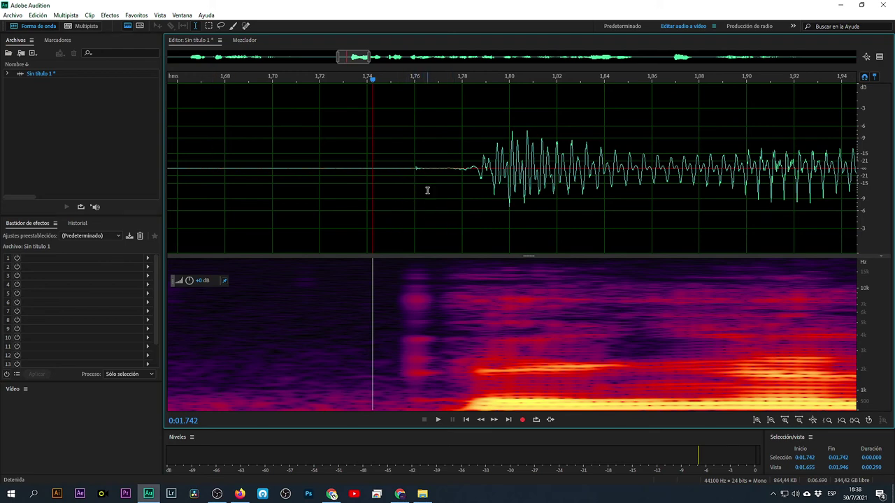
{"action": "scroll", "coordinate": [427, 218], "scroll_direction": "down", "scroll_amount": 4}
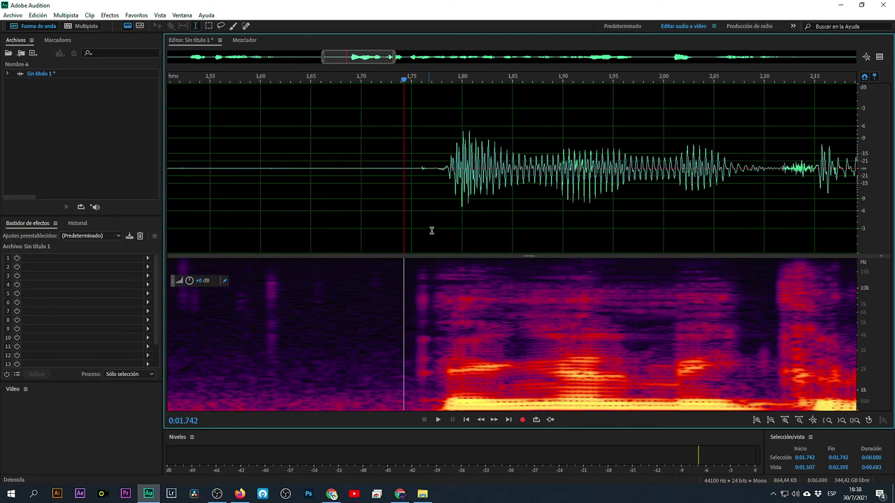
{"action": "left_click_drag", "start_coordinate": [418, 312], "coordinate": [428, 327]}
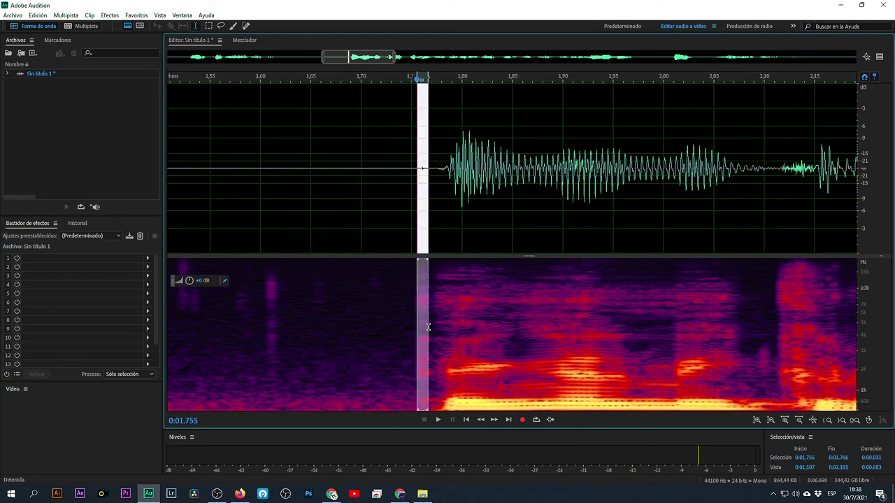
{"action": "left_click", "coordinate": [404, 244]}
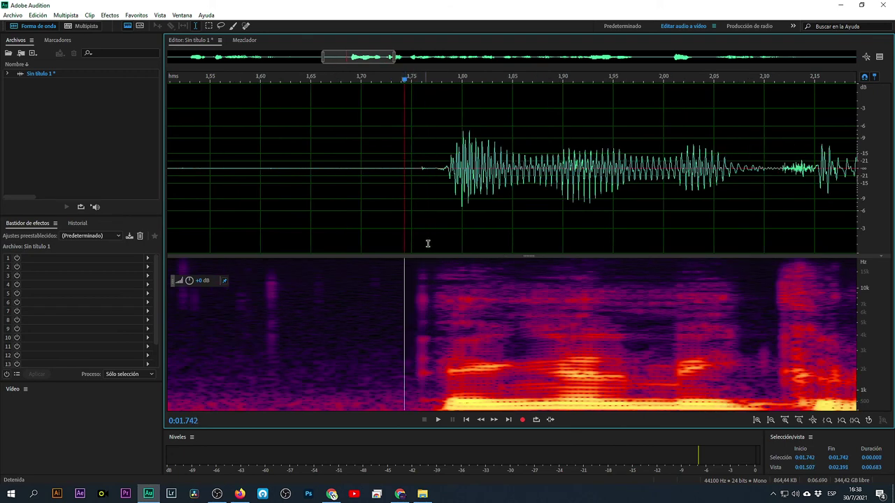
Step: Remove the click noise at about 1.76 seconds from the spectral display with the Spot Healing Brush at 30 px
{"action": "left_click", "coordinate": [246, 26]}
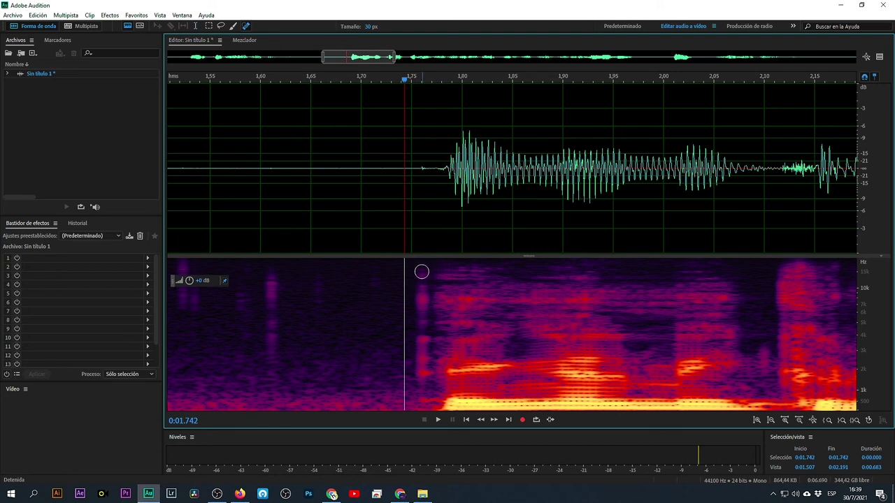
{"action": "scroll", "coordinate": [422, 235], "scroll_direction": "down", "scroll_amount": 1}
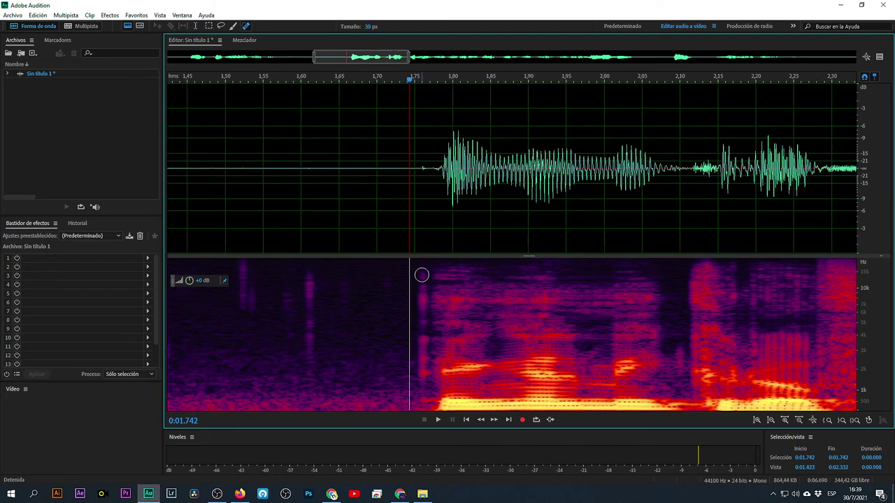
{"action": "left_click_drag", "start_coordinate": [421, 270], "coordinate": [423, 378]}
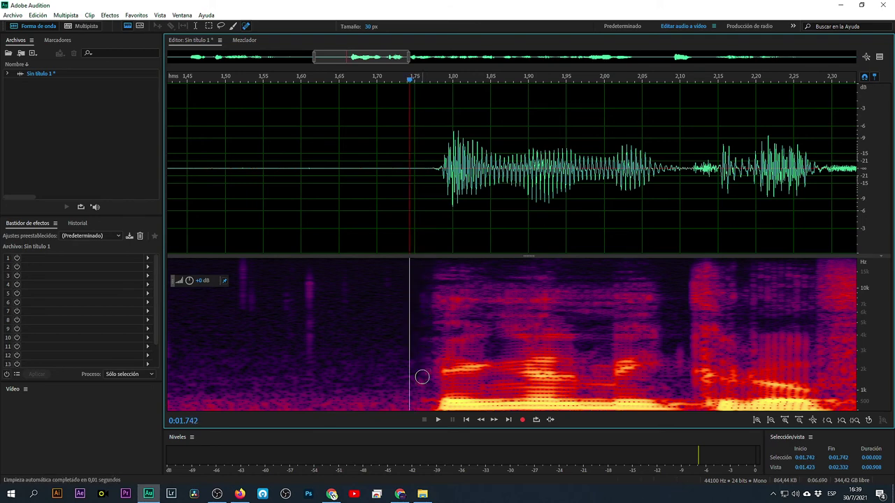
{"action": "left_click_drag", "start_coordinate": [422, 175], "coordinate": [412, 176]}
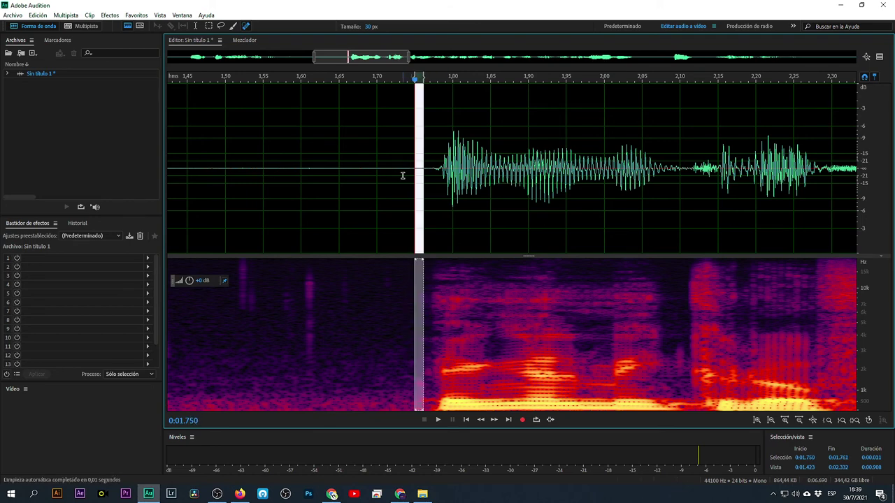
{"action": "left_click", "coordinate": [404, 176]}
{"action": "left_click", "coordinate": [429, 179]}
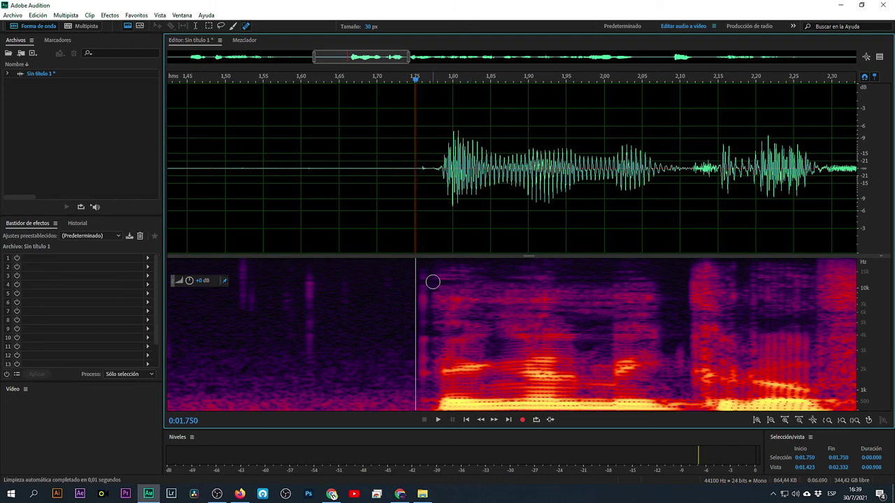
{"action": "left_click_drag", "start_coordinate": [424, 268], "coordinate": [421, 372]}
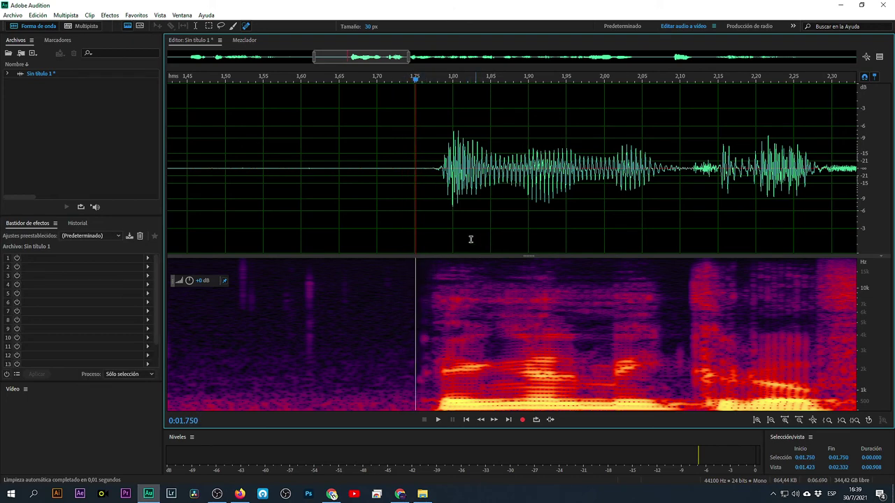
{"action": "left_click", "coordinate": [423, 203]}
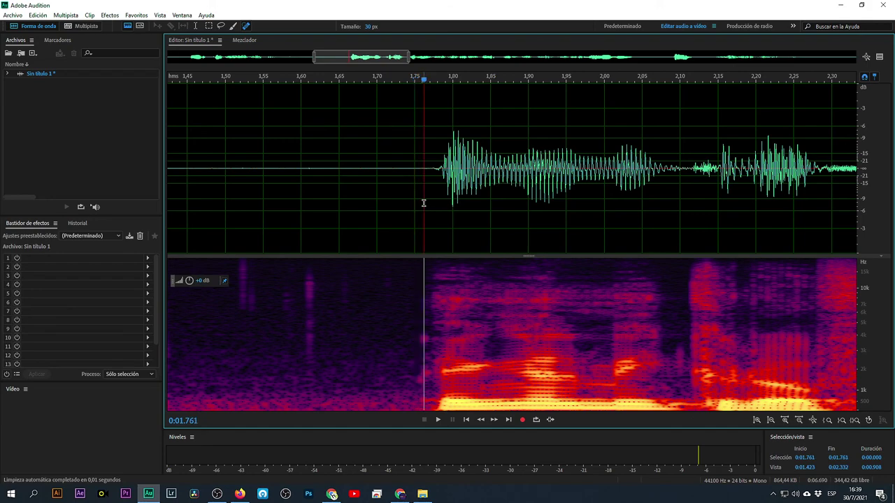
Step: Show the whole recording and hide the spectral frequency display
{"action": "key", "text": "backslash"}
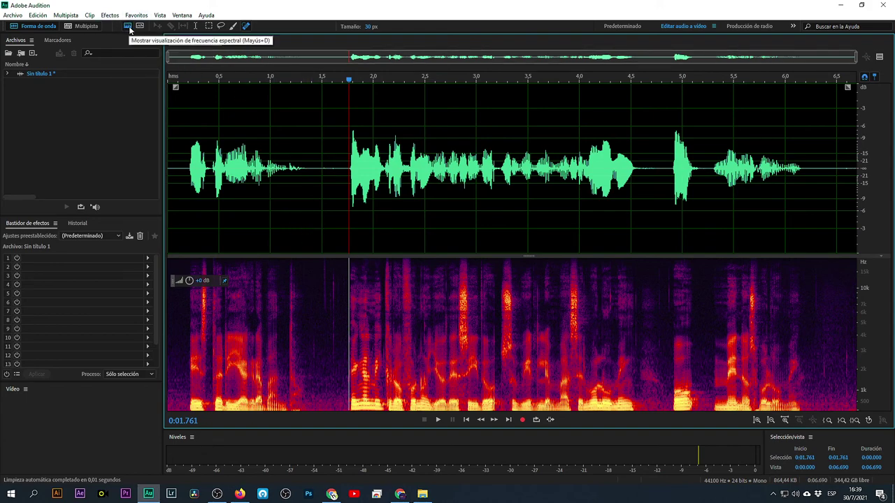
{"action": "left_click", "coordinate": [128, 28]}
{"action": "left_click", "coordinate": [318, 265]}
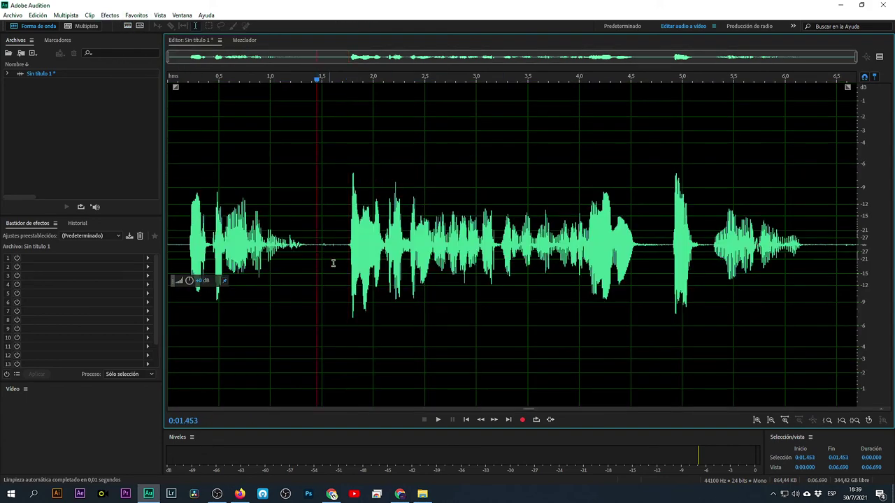
Step: Examine the start of the second phrase, between about 1.8 and 2.1 seconds, in the waveform
{"action": "scroll", "coordinate": [333, 263], "scroll_direction": "up", "scroll_amount": 5}
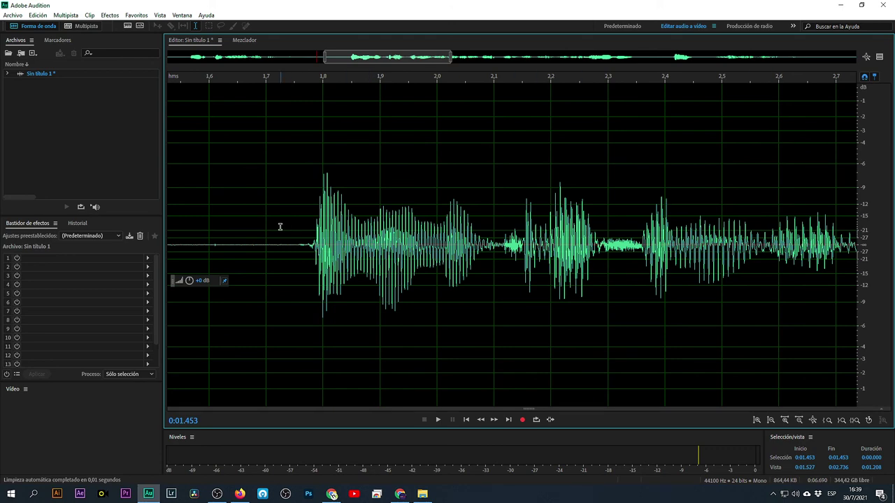
{"action": "left_click_drag", "start_coordinate": [312, 259], "coordinate": [489, 262]}
{"action": "left_click", "coordinate": [407, 262]}
{"action": "scroll", "coordinate": [406, 263], "scroll_direction": "down", "scroll_amount": 6}
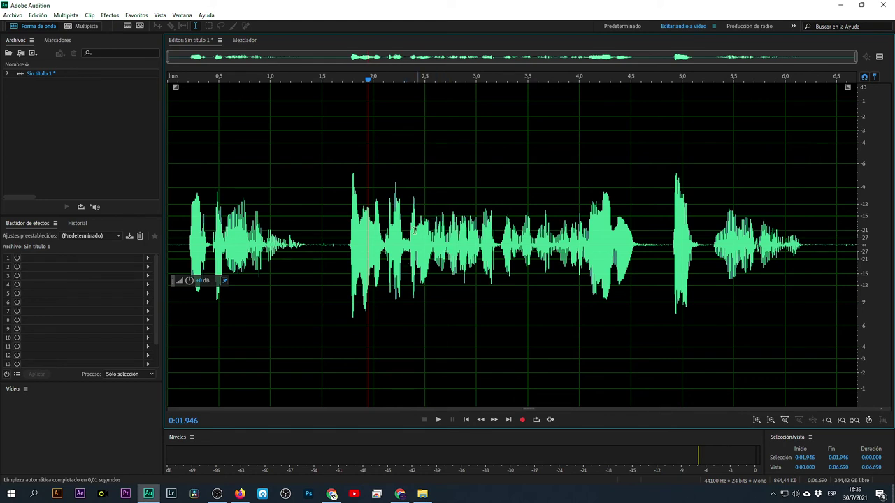
Step: Open the Multiband Compressor effect for the recording and choose the "Maestro pop" preset
{"action": "left_click", "coordinate": [109, 15]}
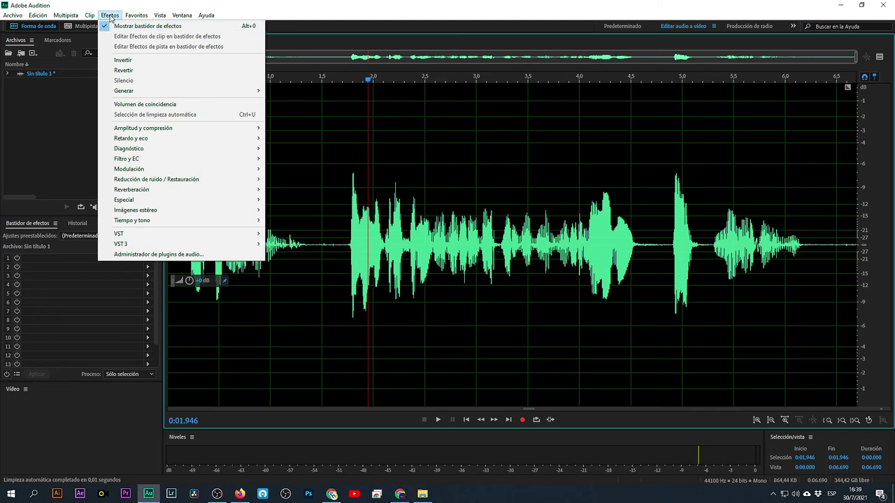
{"action": "mouse_move", "coordinate": [180, 131]}
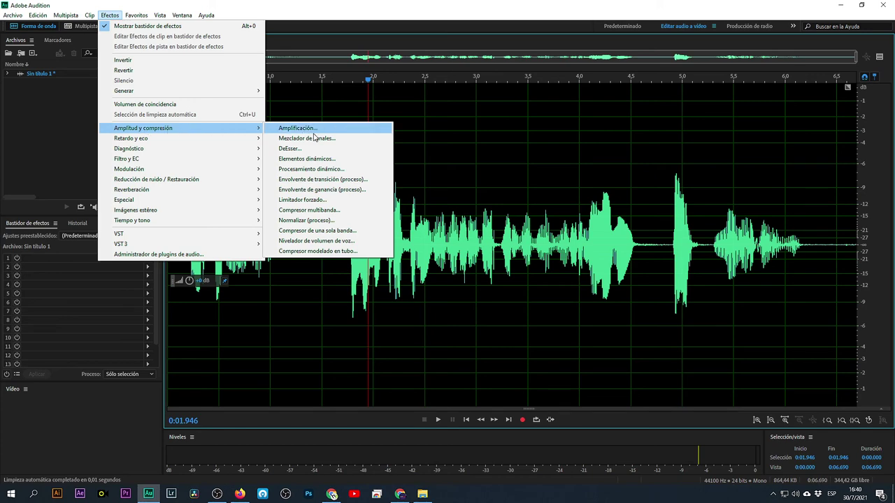
{"action": "left_click", "coordinate": [334, 212]}
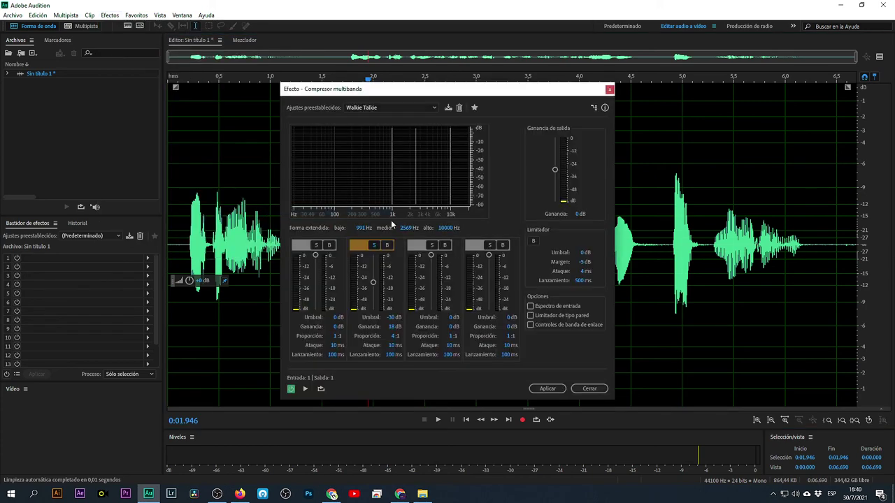
{"action": "left_click", "coordinate": [391, 107]}
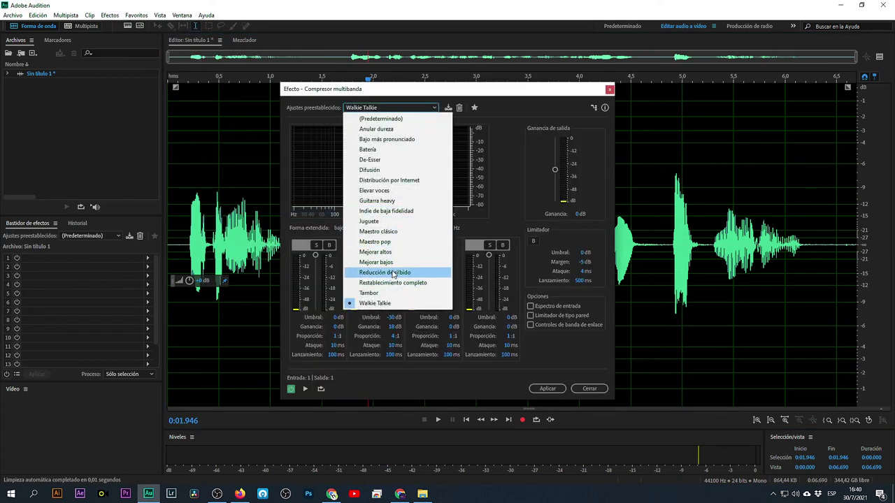
{"action": "left_click", "coordinate": [391, 243]}
Step: Listen to the recording from about 0.13 seconds with the compressor on and with the effect bypassed
{"action": "left_click", "coordinate": [180, 224]}
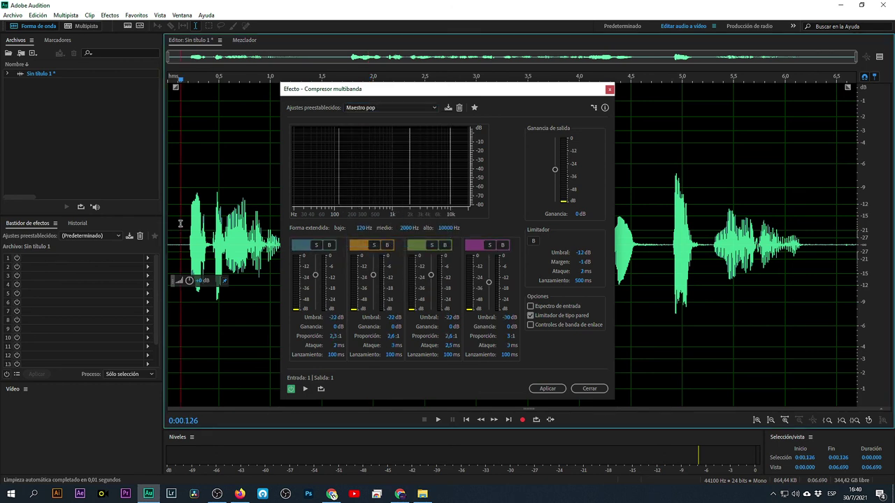
{"action": "key", "text": "space"}
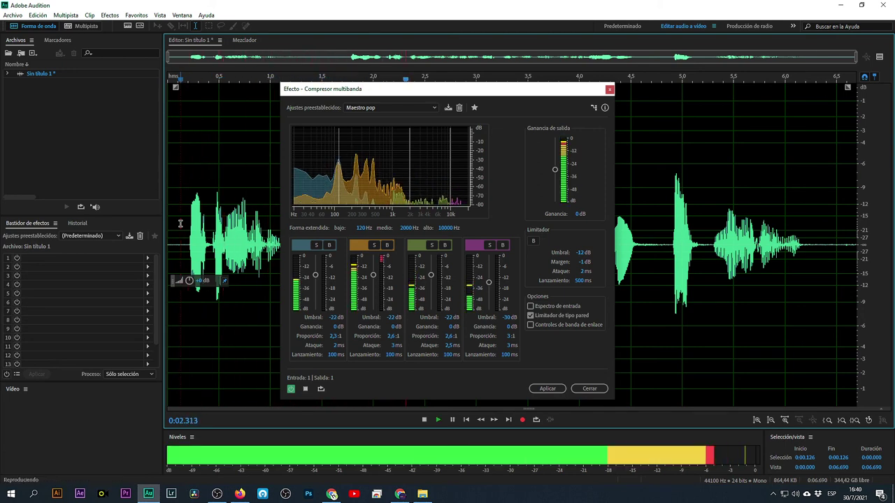
{"action": "key", "text": "space"}
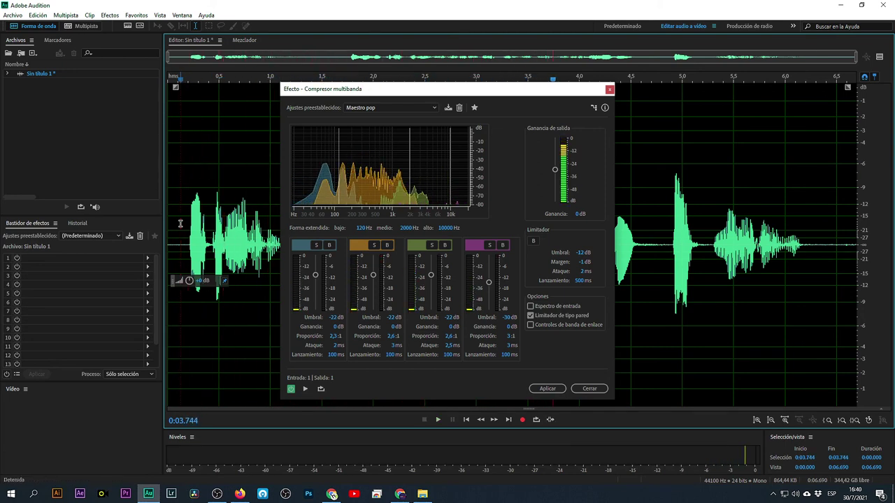
{"action": "left_click", "coordinate": [180, 224]}
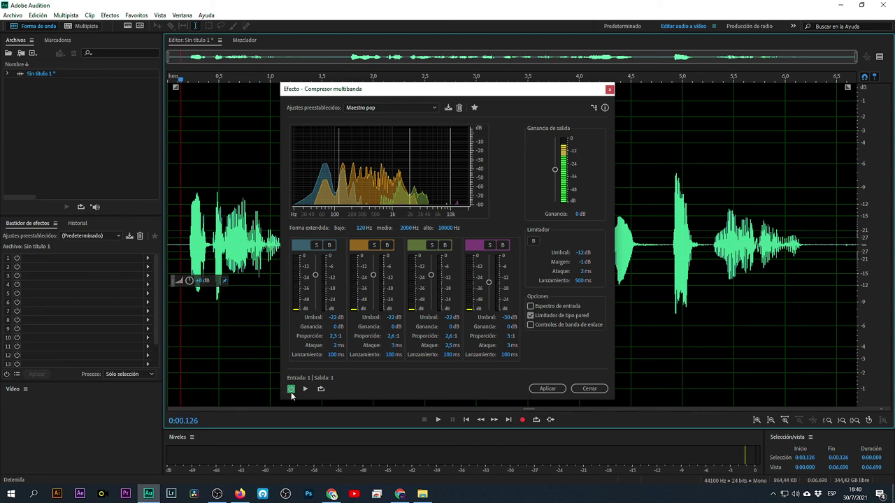
{"action": "left_click", "coordinate": [180, 242]}
{"action": "key", "text": "space"}
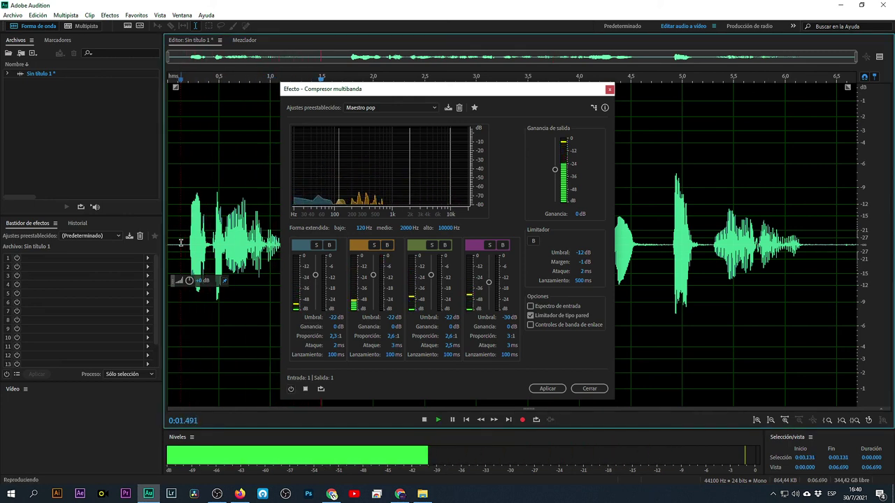
{"action": "key", "text": "space"}
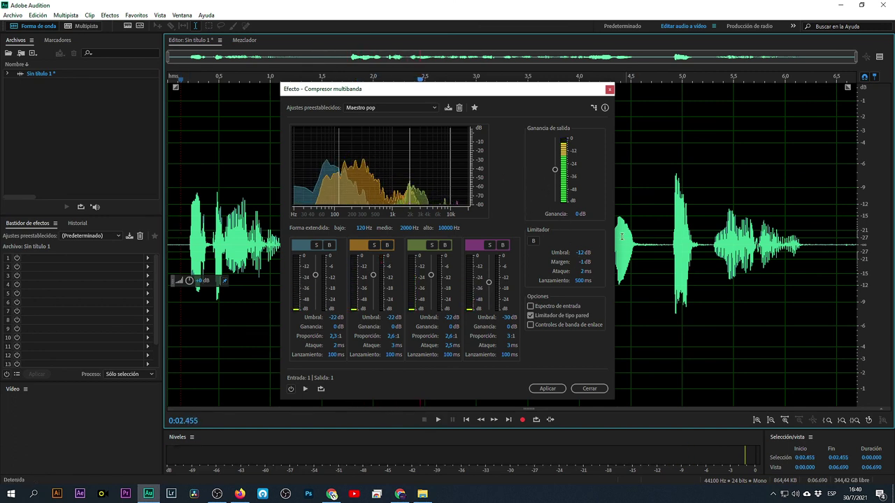
Step: Set the compressor's limiter threshold to -7 dB and close the effect without applying it
{"action": "left_click_drag", "start_coordinate": [589, 257], "coordinate": [601, 258]}
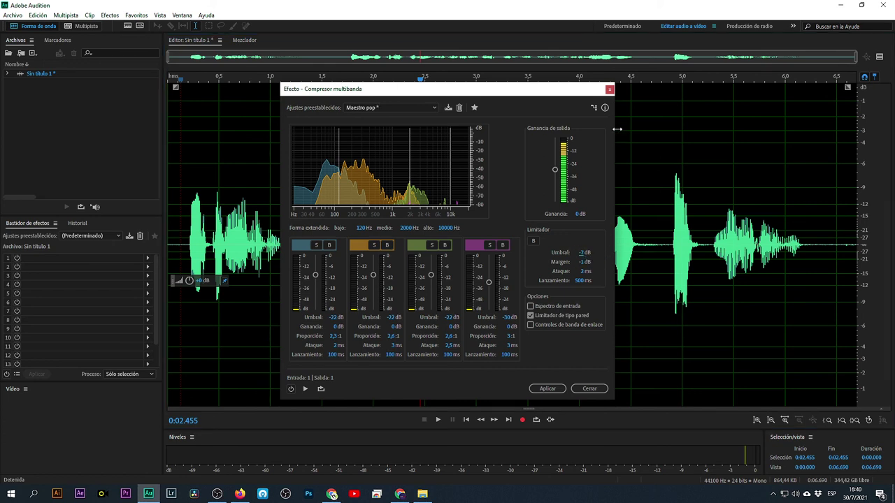
{"action": "left_click", "coordinate": [611, 89]}
Step: Check the pause between about 1.4 and 1.72 seconds by selecting it, and clear the selection
{"action": "left_click", "coordinate": [446, 262]}
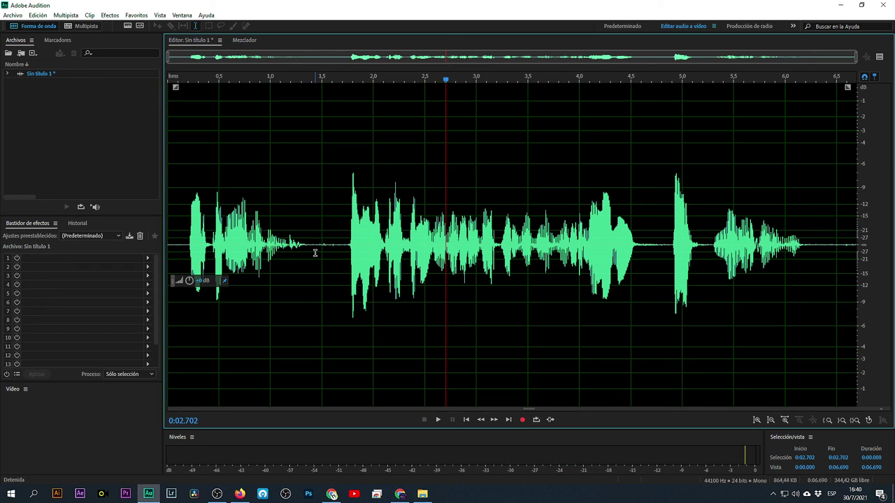
{"action": "left_click_drag", "start_coordinate": [312, 269], "coordinate": [344, 290]}
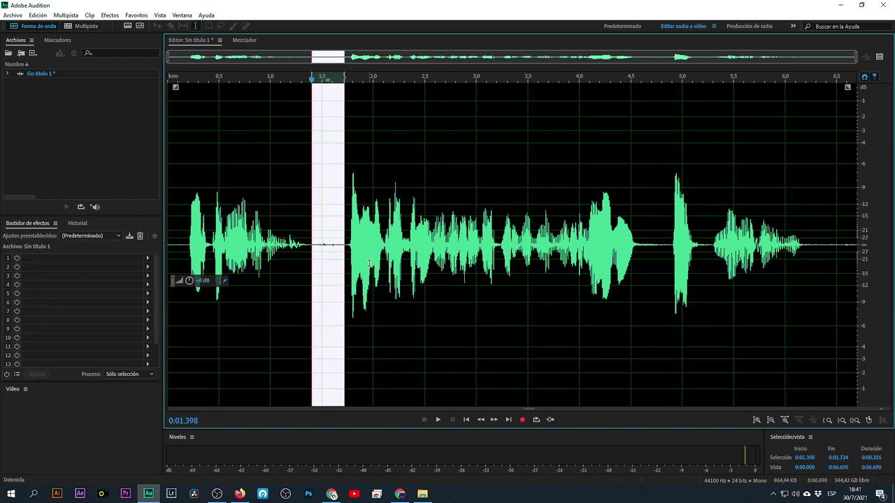
{"action": "left_click", "coordinate": [416, 249]}
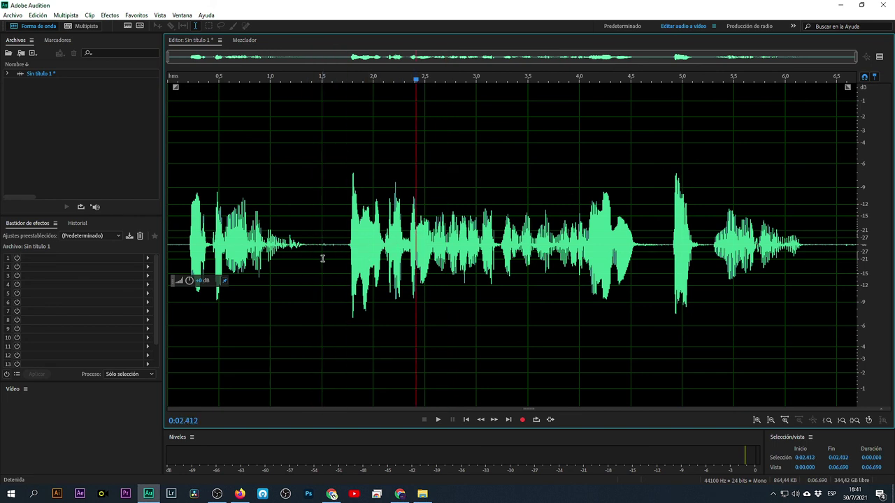